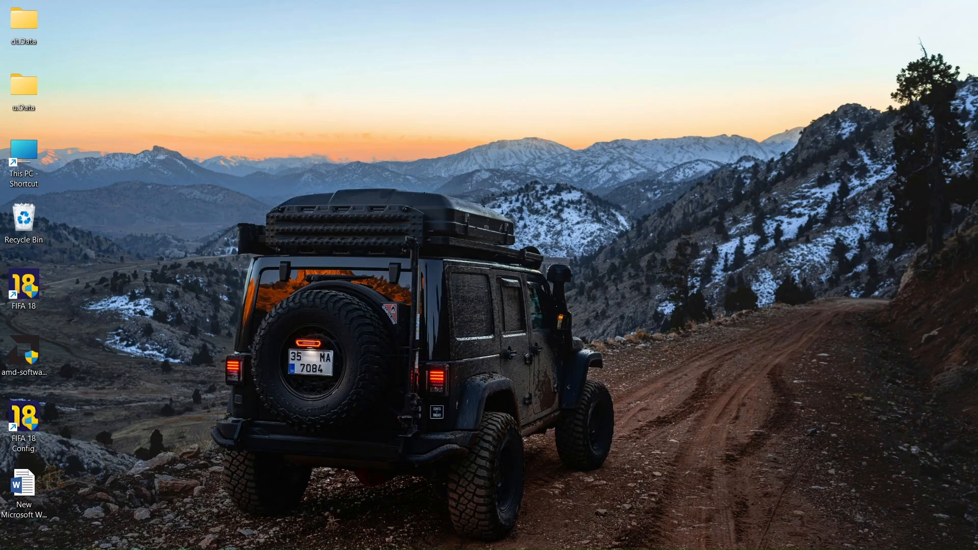
Launch EndNote, allow it to run, and dismiss the notice about the missing dt.enl library
{"action": "left_click", "coordinate": [337, 536]}
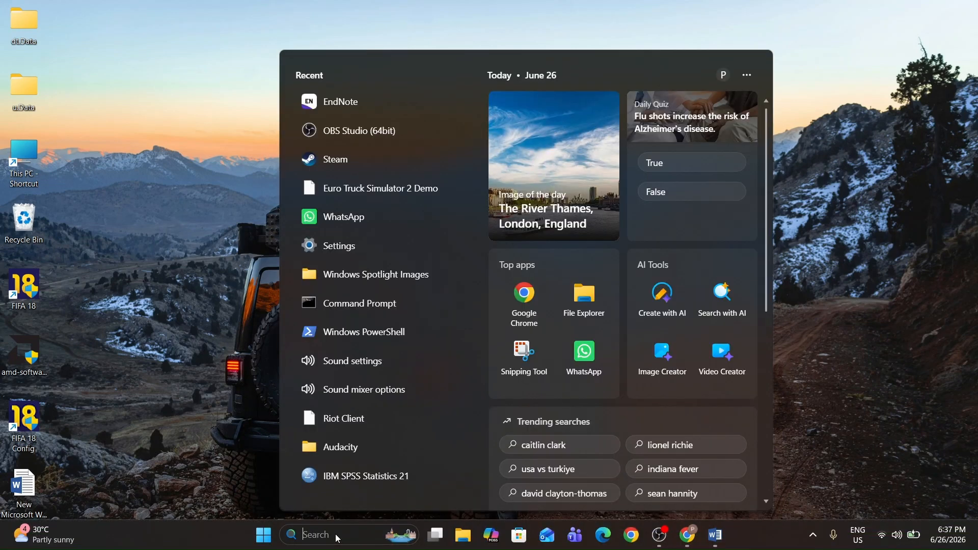
{"action": "type", "text": "e"}
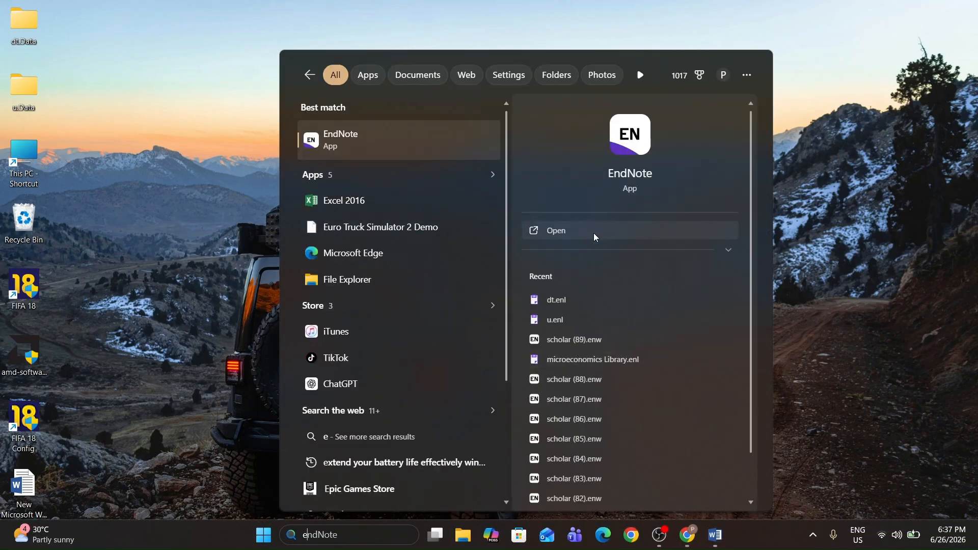
{"action": "left_click", "coordinate": [594, 234]}
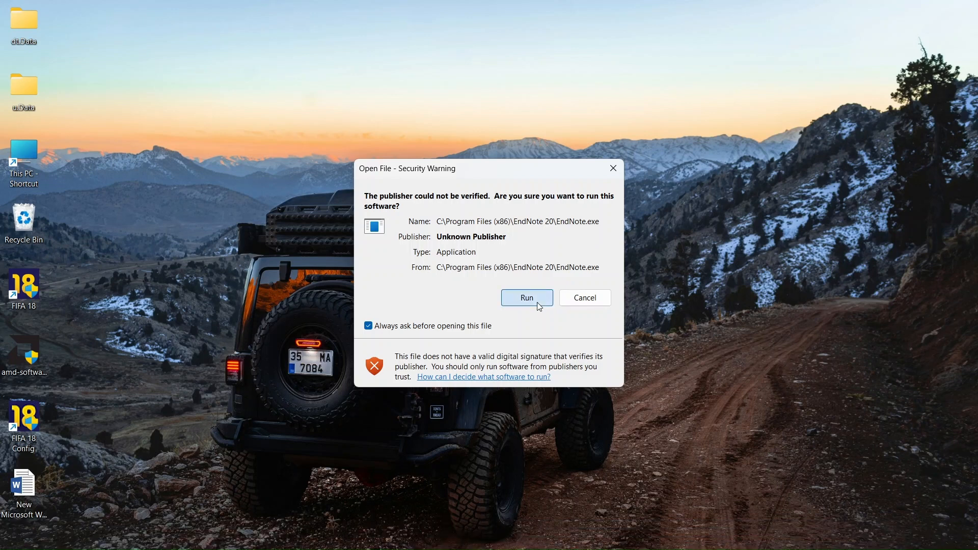
{"action": "left_click", "coordinate": [540, 306]}
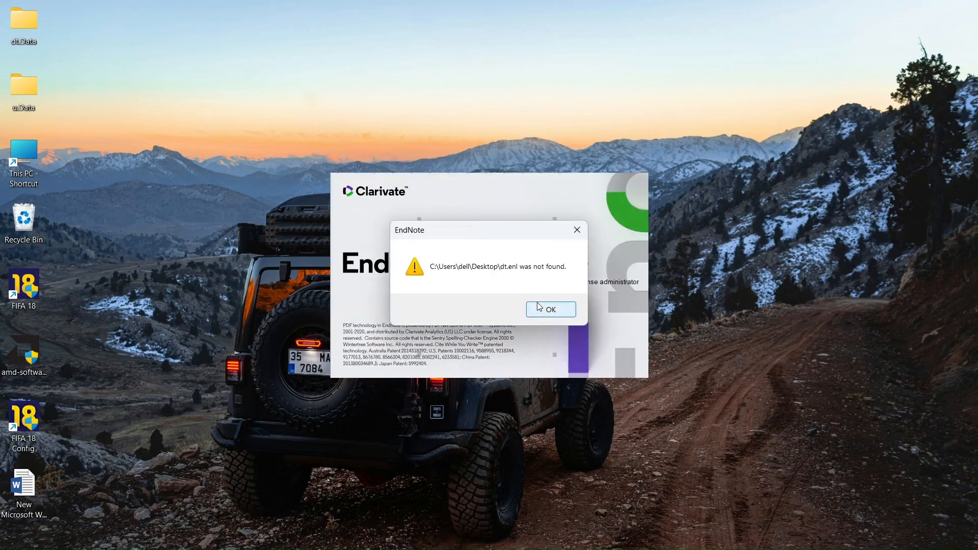
{"action": "left_click", "coordinate": [541, 308]}
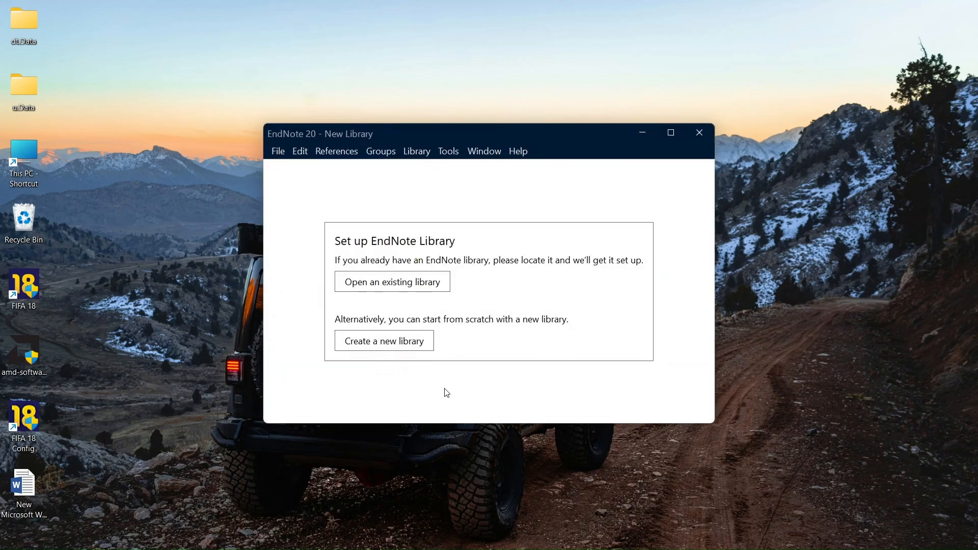
Create a new EndNote library named dt on the Desktop, confirming the save
{"action": "left_click", "coordinate": [373, 349]}
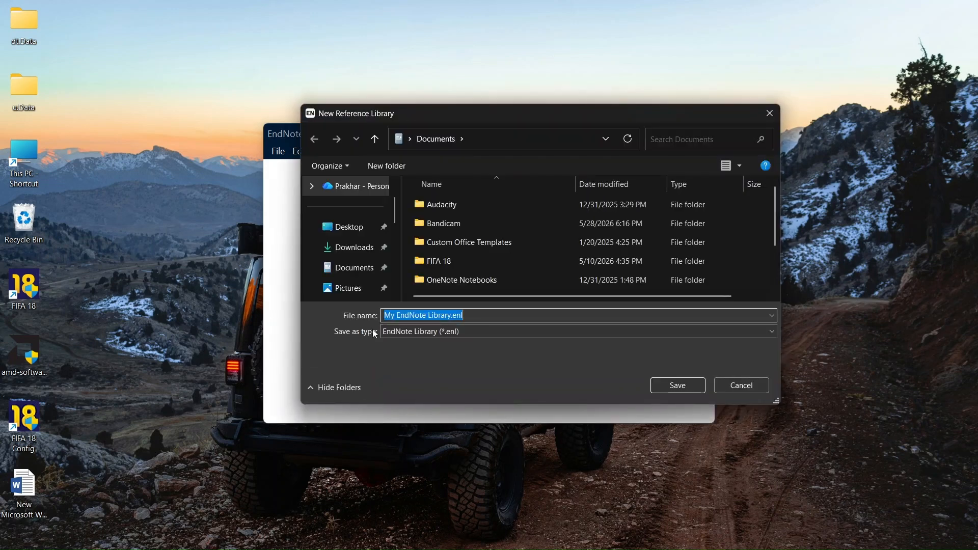
{"action": "left_click", "coordinate": [350, 227]}
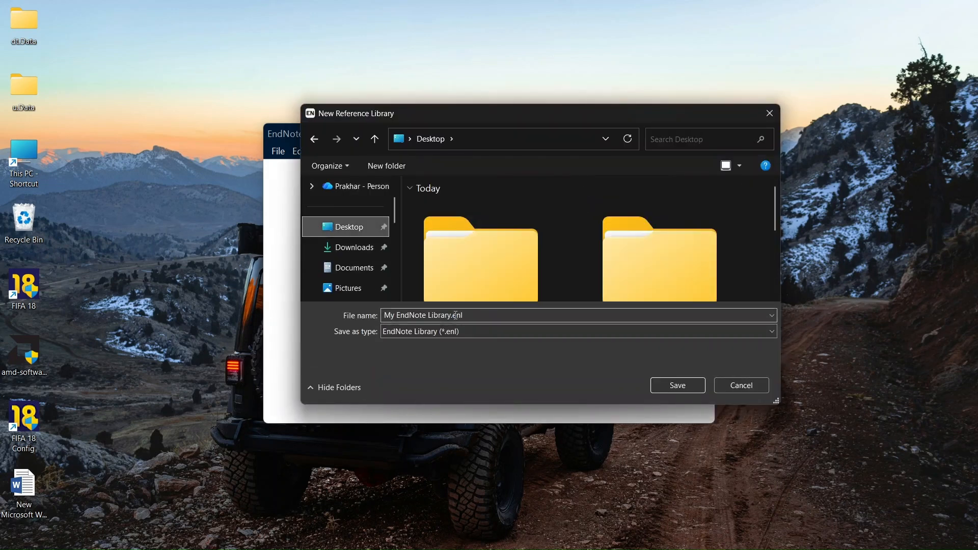
{"action": "key", "text": "Left"}
{"action": "key", "text": "Right"}
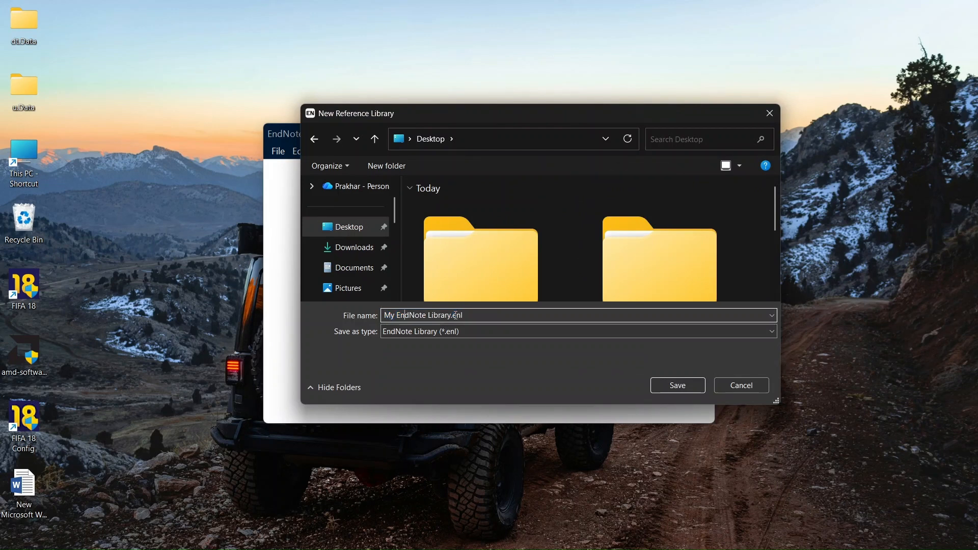
{"action": "key", "text": "Right"}
{"action": "key", "text": "Right"}
{"action": "key", "text": "Right"}
{"action": "key", "text": "Right"}
{"action": "key", "text": "Right"}
{"action": "key", "text": "Right"}
{"action": "key", "text": "Right"}
{"action": "key", "text": "Right"}
{"action": "key", "text": "Right"}
{"action": "key", "text": "Right"}
{"action": "key", "text": "BackSpace"}
{"action": "key", "text": "BackSpace"}
{"action": "key", "text": "BackSpace"}
{"action": "key", "text": "BackSpace"}
{"action": "key", "text": "BackSpace"}
{"action": "key", "text": "BackSpace"}
{"action": "key", "text": "BackSpace"}
{"action": "key", "text": "BackSpace"}
{"action": "key", "text": "BackSpace"}
{"action": "key", "text": "BackSpace"}
{"action": "key", "text": "BackSpace"}
{"action": "key", "text": "BackSpace"}
{"action": "key", "text": "BackSpace"}
{"action": "key", "text": "BackSpace"}
{"action": "key", "text": "BackSpace"}
{"action": "key", "text": "BackSpace"}
{"action": "key", "text": "BackSpace"}
{"action": "key", "text": "BackSpace"}
{"action": "type", "text": "dt"}
{"action": "key", "text": "Return"}
{"action": "key", "text": "Return"}
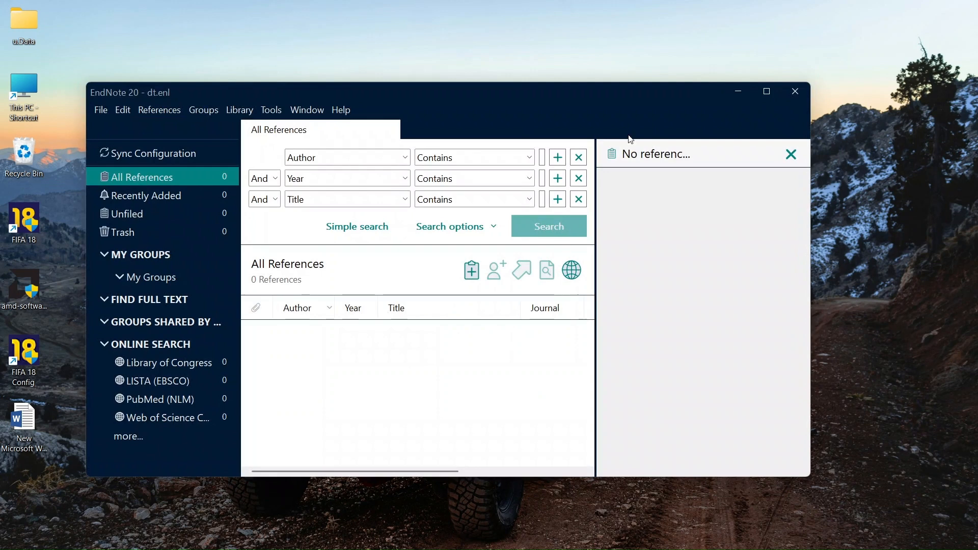
Maximize the library window and view the blank manual entry form for a new reference, closing it without entering anything
{"action": "left_click", "coordinate": [767, 91]}
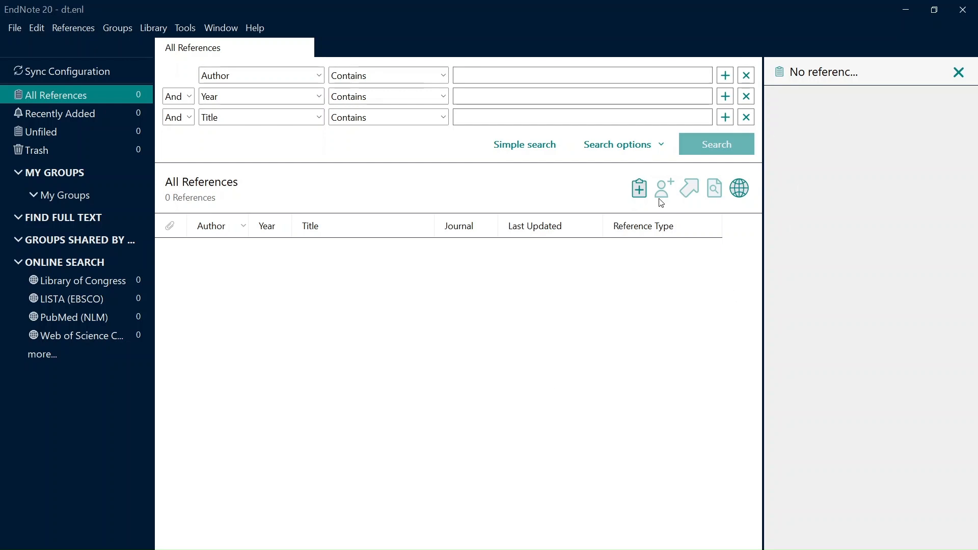
{"action": "left_click", "coordinate": [641, 199]}
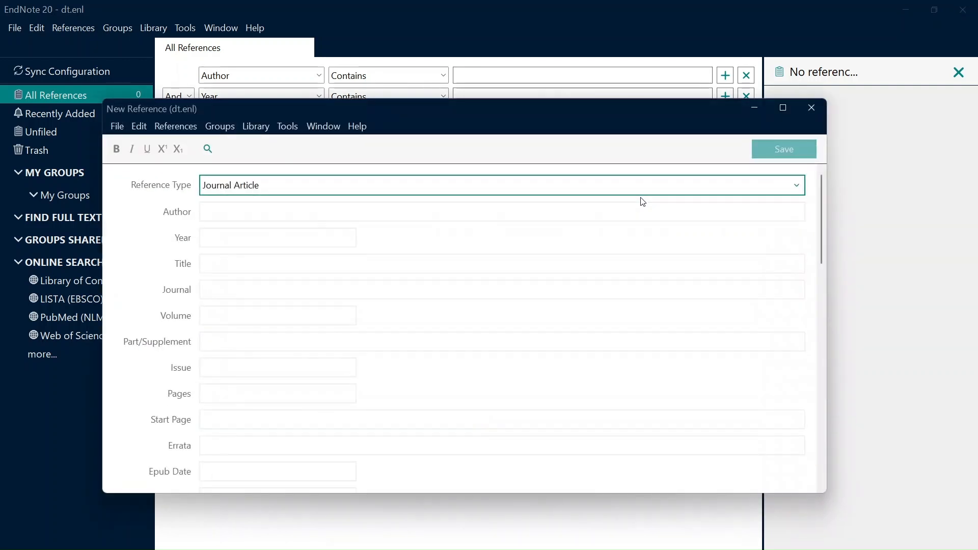
{"action": "left_click", "coordinate": [803, 108]}
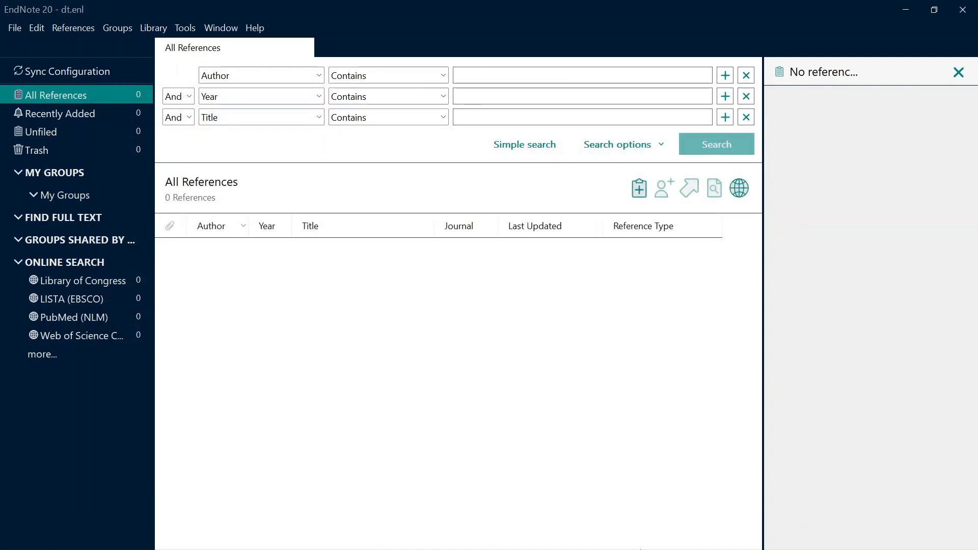
Switch to Google Scholar in Chrome and download the EndNote citation file for the article "Nobel lecture: inflation and unemployment"
{"action": "mouse_move", "coordinate": [649, 549]}
{"action": "left_click", "coordinate": [672, 535]}
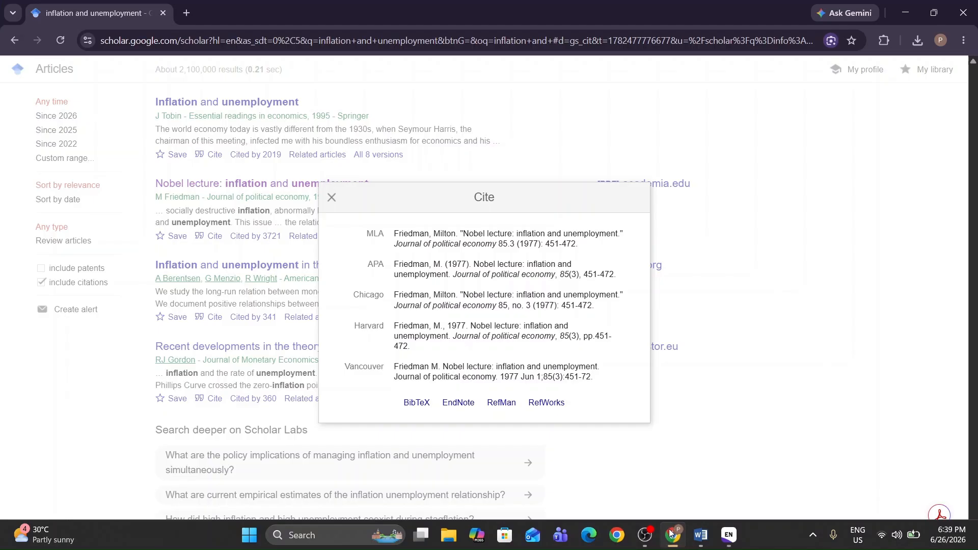
{"action": "left_click", "coordinate": [332, 197]}
{"action": "scroll", "coordinate": [170, 124], "scroll_direction": "up", "scroll_amount": 1}
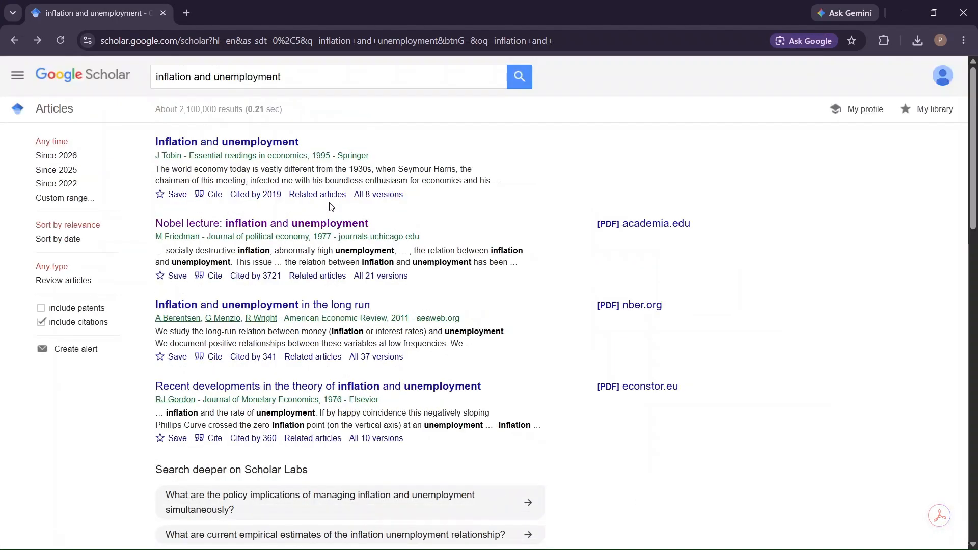
{"action": "left_click", "coordinate": [179, 75]}
{"action": "triple_click", "coordinate": [180, 75]}
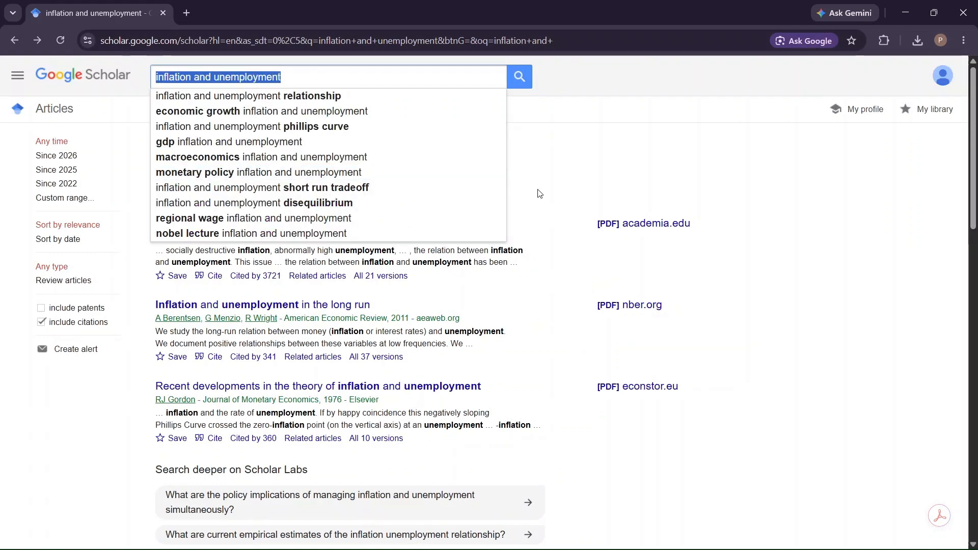
{"action": "left_click", "coordinate": [564, 180]}
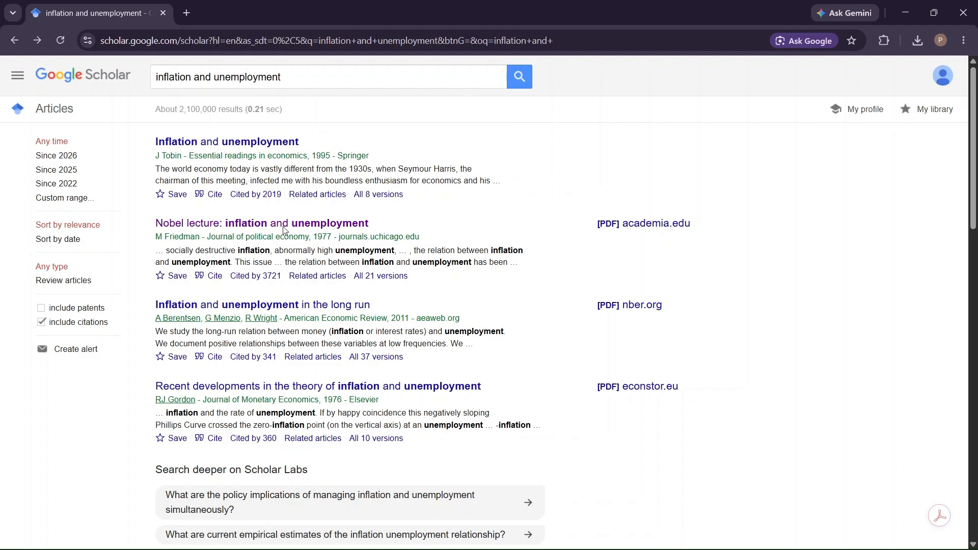
{"action": "left_click", "coordinate": [211, 279]}
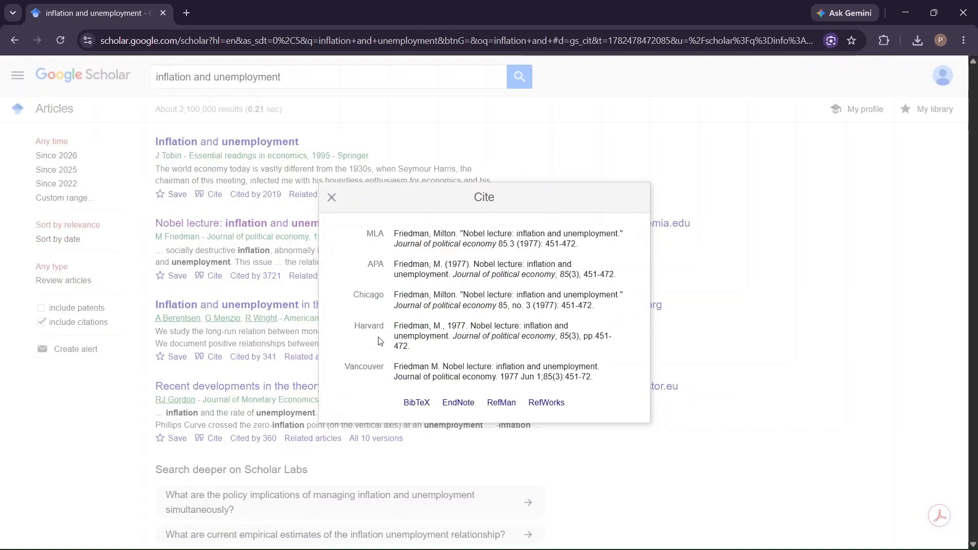
{"action": "left_click", "coordinate": [459, 410]}
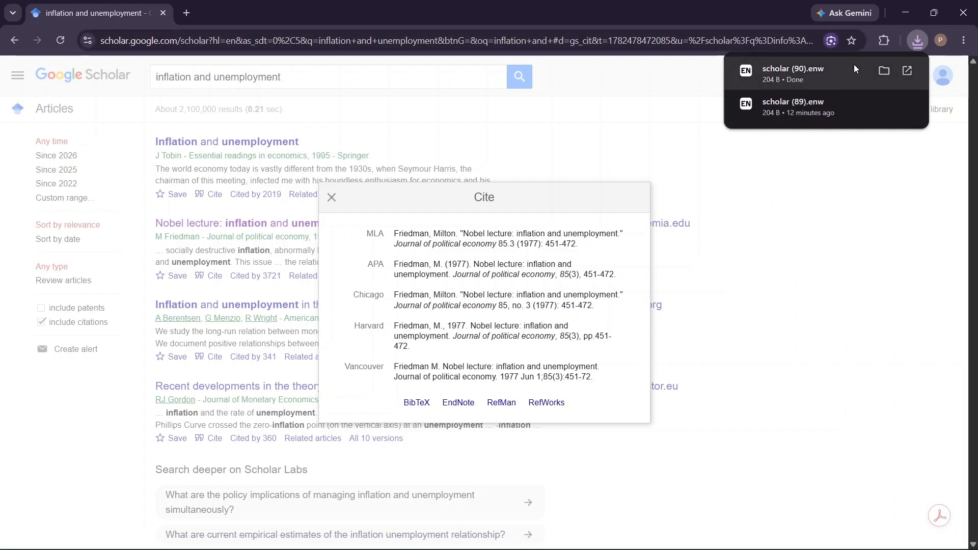
Import the downloaded citation file scholar (90).enw into the EndNote library from the Downloads folder in File Explorer
{"action": "mouse_move", "coordinate": [504, 549]}
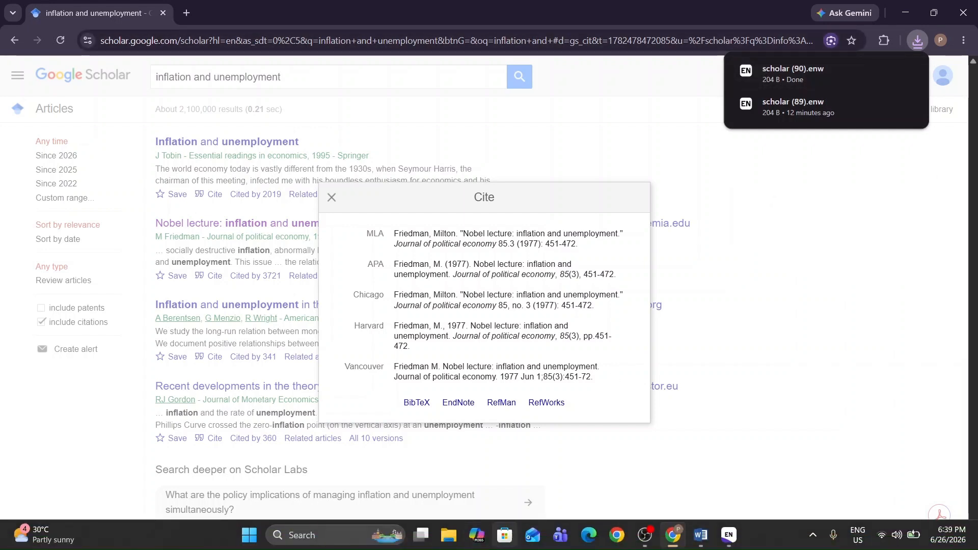
{"action": "left_click", "coordinate": [449, 544]}
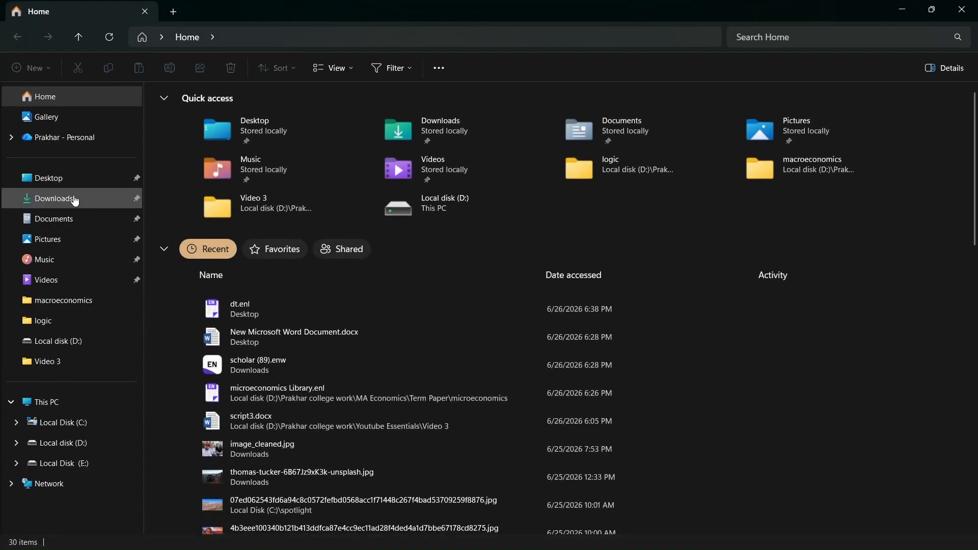
{"action": "left_click", "coordinate": [75, 200]}
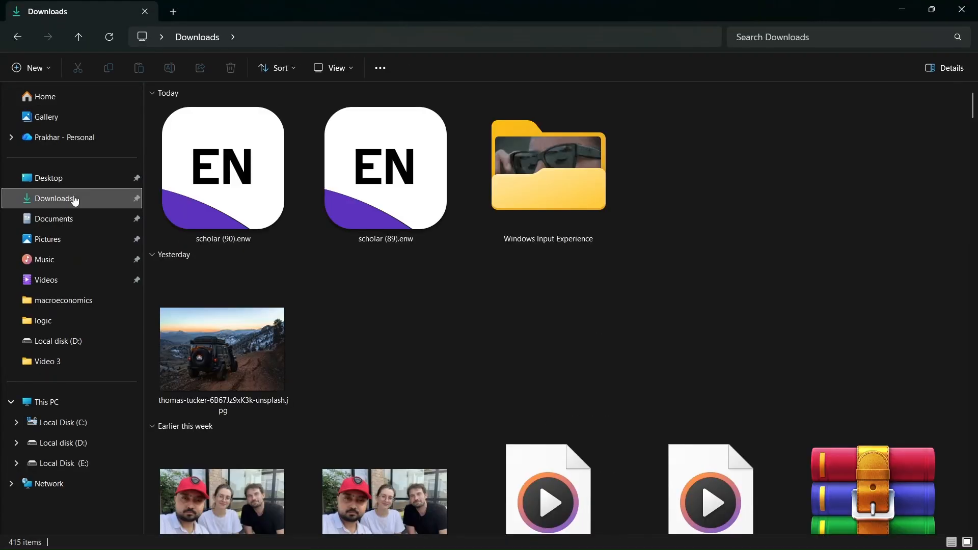
{"action": "left_click", "coordinate": [223, 197]}
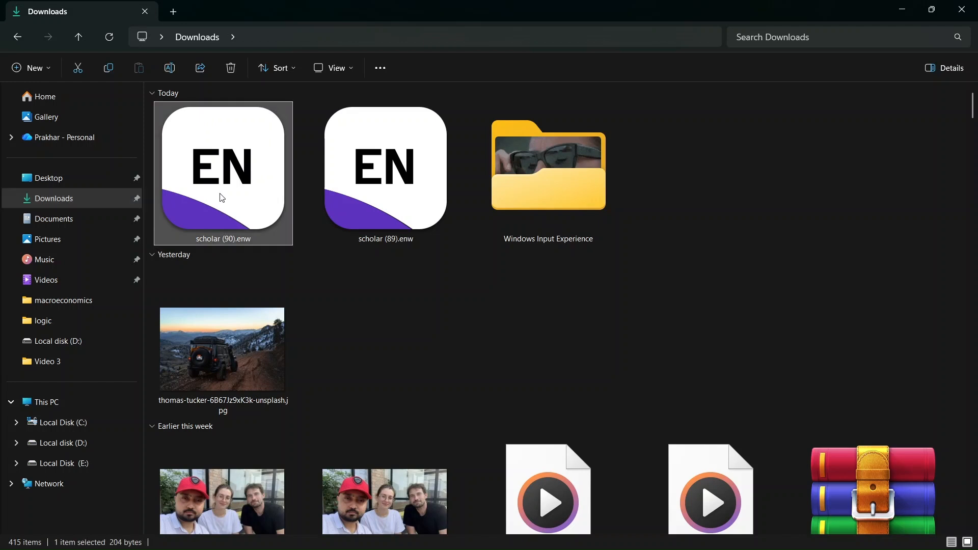
{"action": "double_click", "coordinate": [223, 198]}
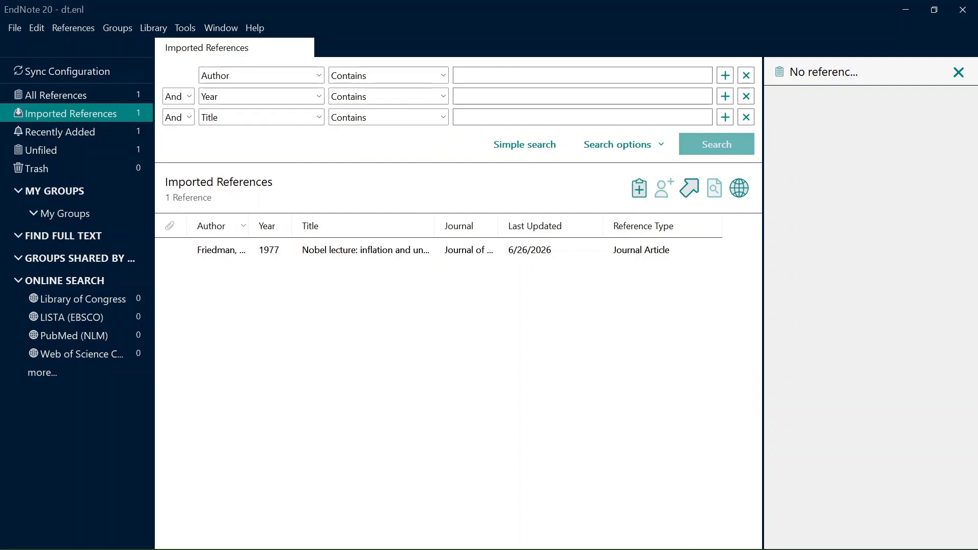
Switch to the Word document and write "inflation and unemployment are inversely related"
{"action": "mouse_move", "coordinate": [784, 535]}
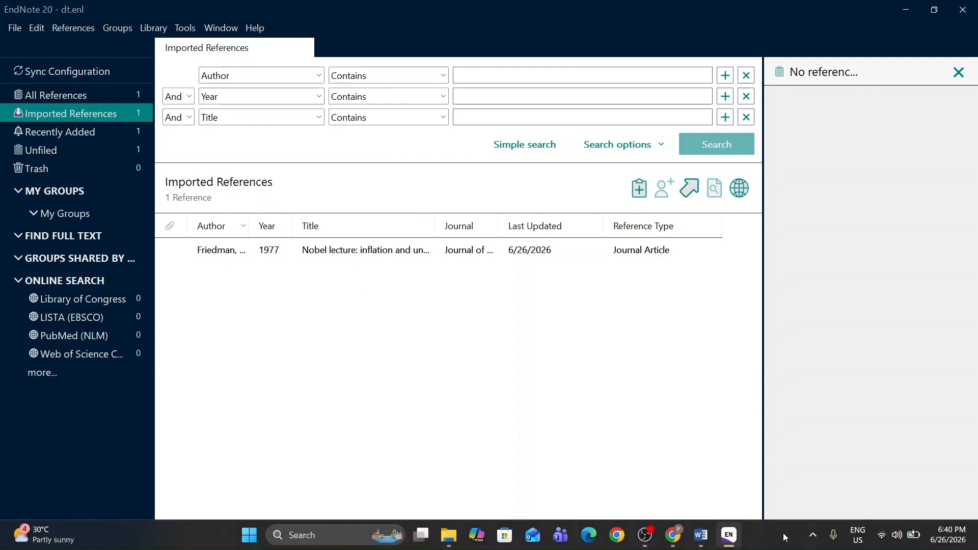
{"action": "left_click", "coordinate": [701, 534]}
{"action": "type", "text": "in"}
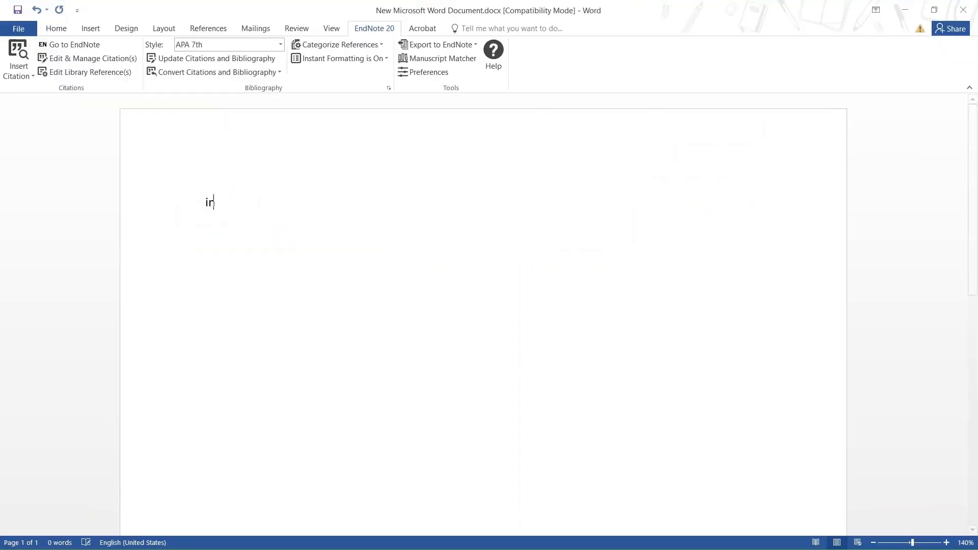
{"action": "type", "text": "flation "}
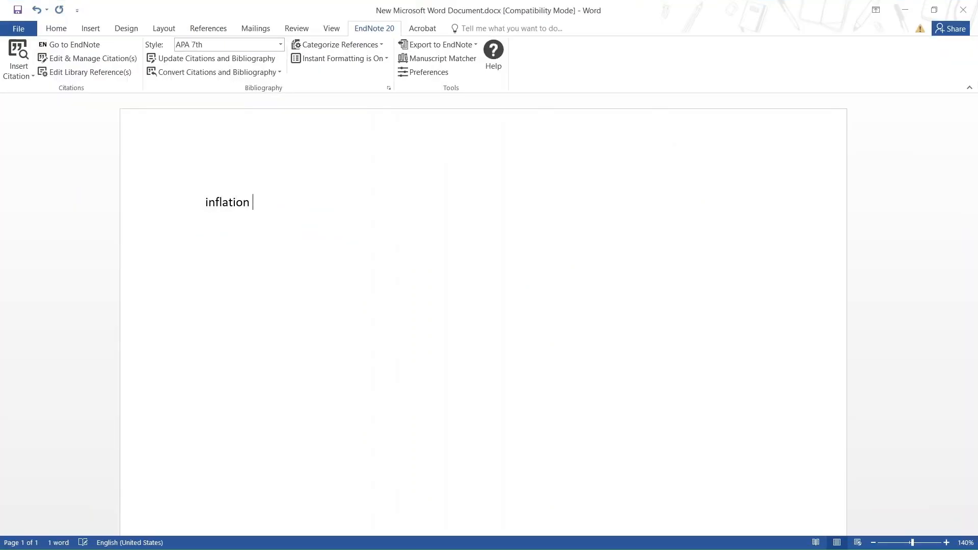
{"action": "type", "text": "and unemp"}
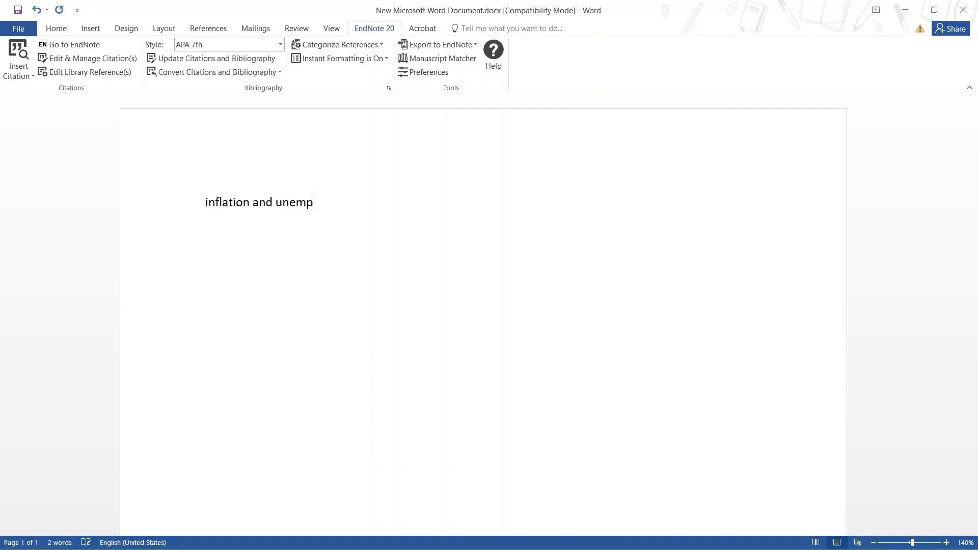
{"action": "type", "text": "loyment are invers"}
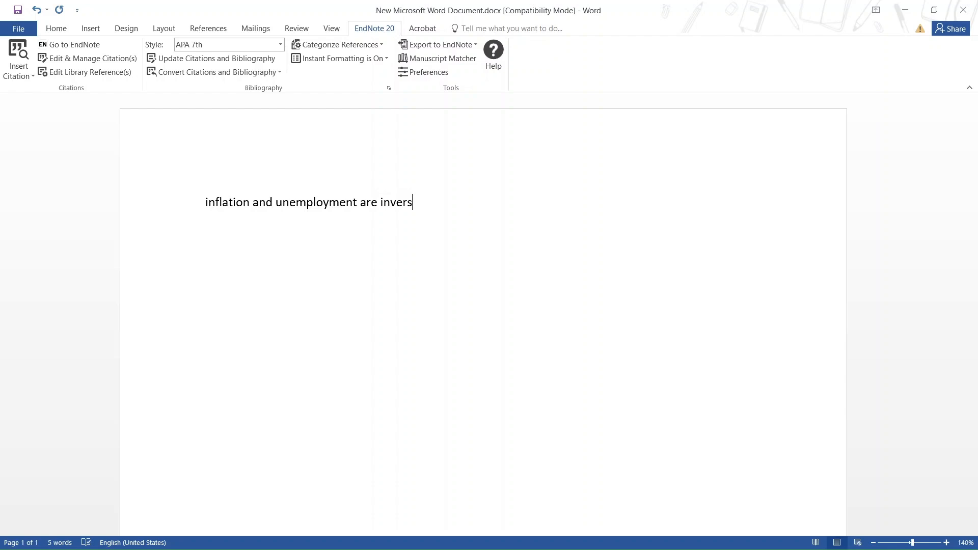
{"action": "type", "text": "ely related"}
Insert the EndNote citation for "Nobel lecture: inflation and unemployment" after the sentence, finding it in the libraries with "unemployment"
{"action": "left_click", "coordinate": [335, 29]}
{"action": "left_click", "coordinate": [365, 30]}
{"action": "left_click", "coordinate": [18, 75]}
{"action": "left_click", "coordinate": [25, 82]}
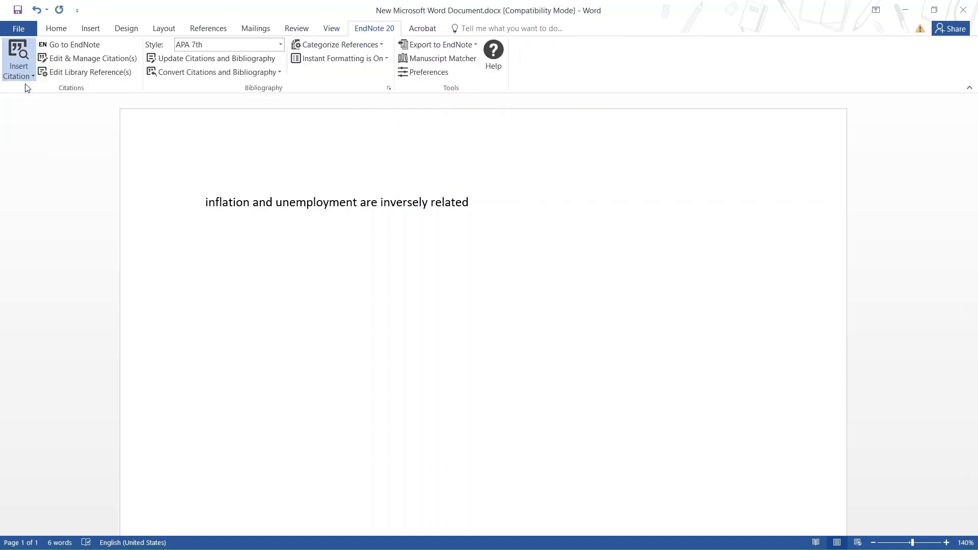
{"action": "left_click", "coordinate": [330, 183]}
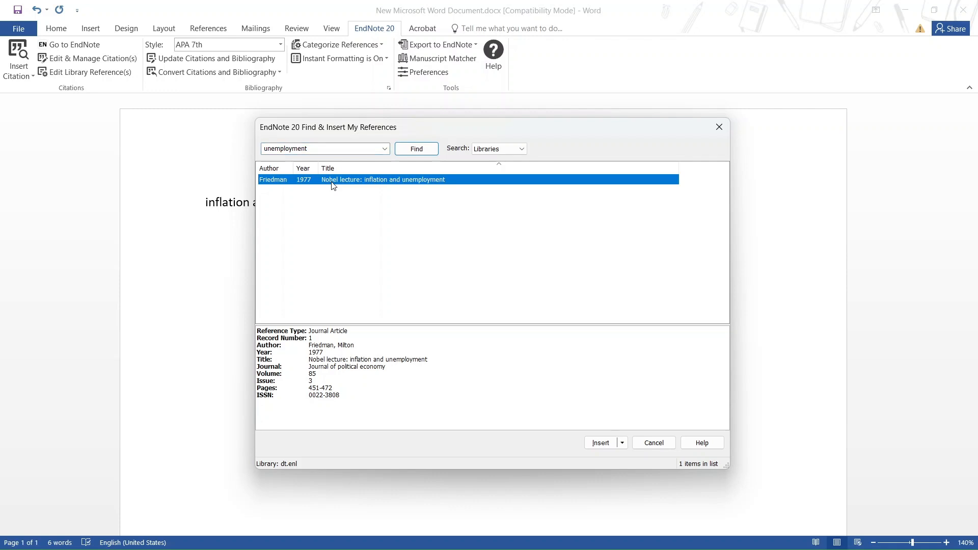
{"action": "key", "text": "Return"}
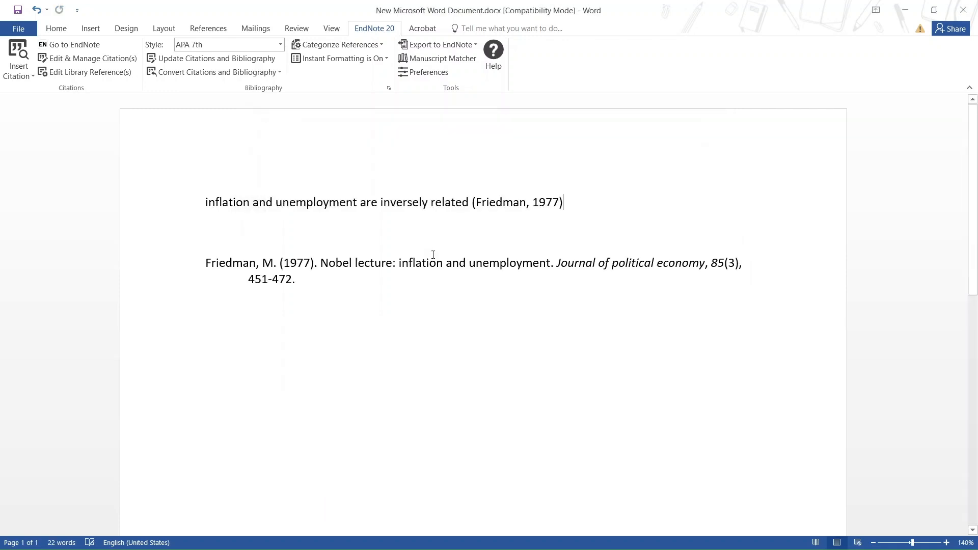
Add the heading "References" on its own line above the bibliography entry
{"action": "key", "text": "Return"}
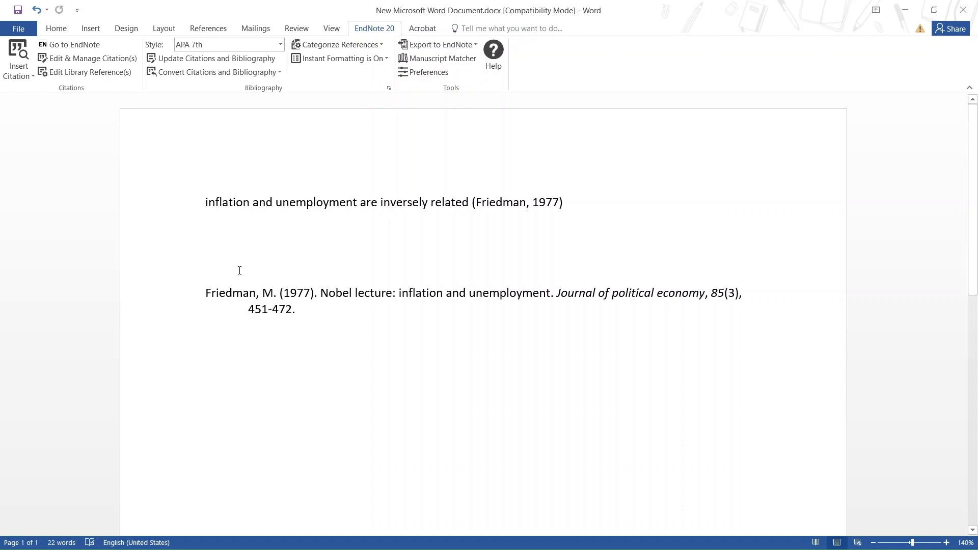
{"action": "type", "text": "Refere"}
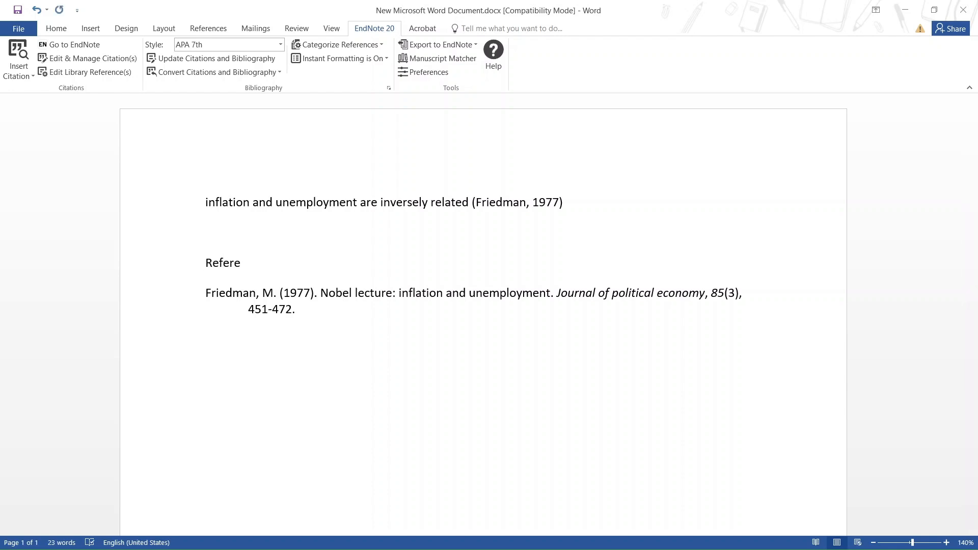
{"action": "type", "text": "nces"}
Insert a page break directly before the "References" heading so the bibliography starts on a new page
{"action": "key", "text": "Left"}
{"action": "key", "text": "Left"}
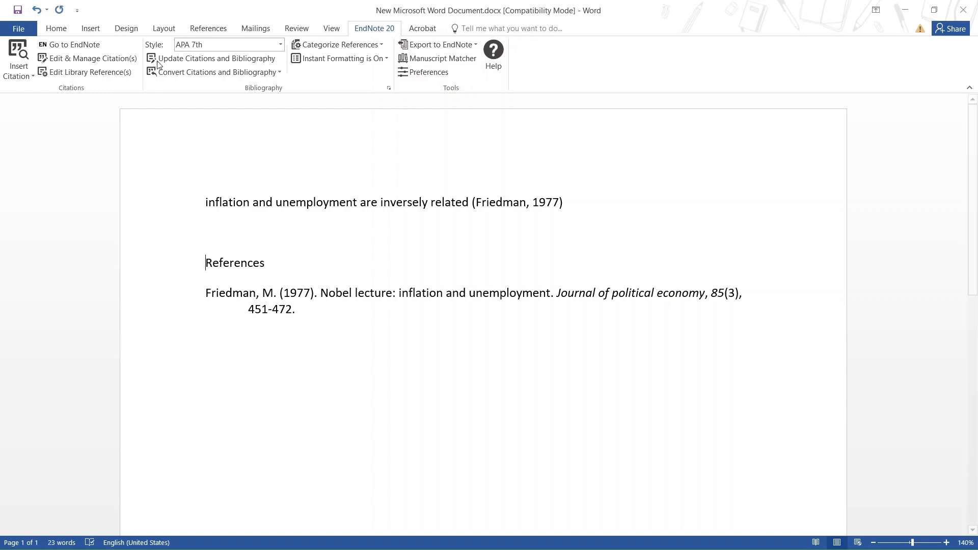
{"action": "left_click", "coordinate": [88, 28]}
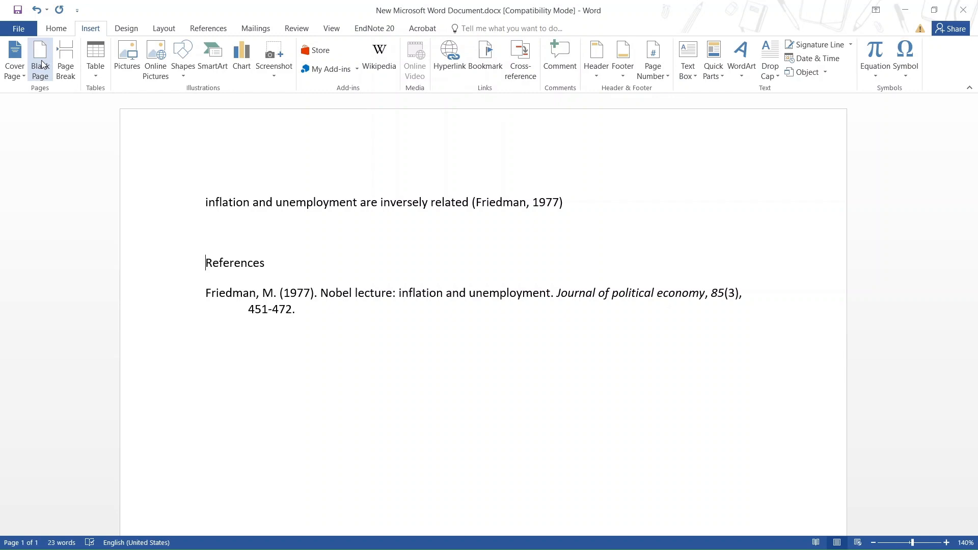
{"action": "left_click", "coordinate": [60, 69]}
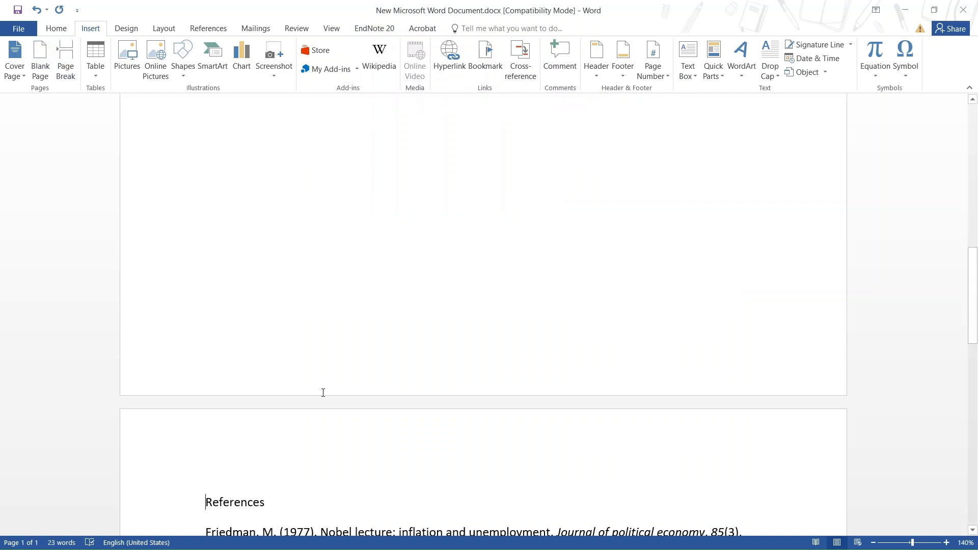
On a new line below the first sentence, insert the EndNote citation for "Nobel lecture: inflation and unemployment", displayed as Author (Year)
{"action": "scroll", "coordinate": [325, 392], "scroll_direction": "up", "scroll_amount": 8}
{"action": "scroll", "coordinate": [557, 253], "scroll_direction": "up", "scroll_amount": 3}
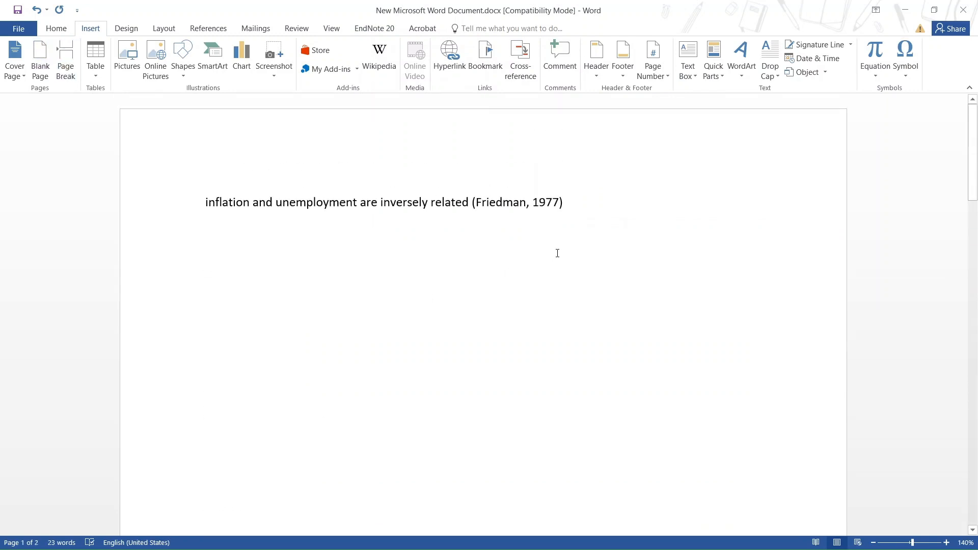
{"action": "left_click", "coordinate": [599, 198]}
{"action": "key", "text": "Return"}
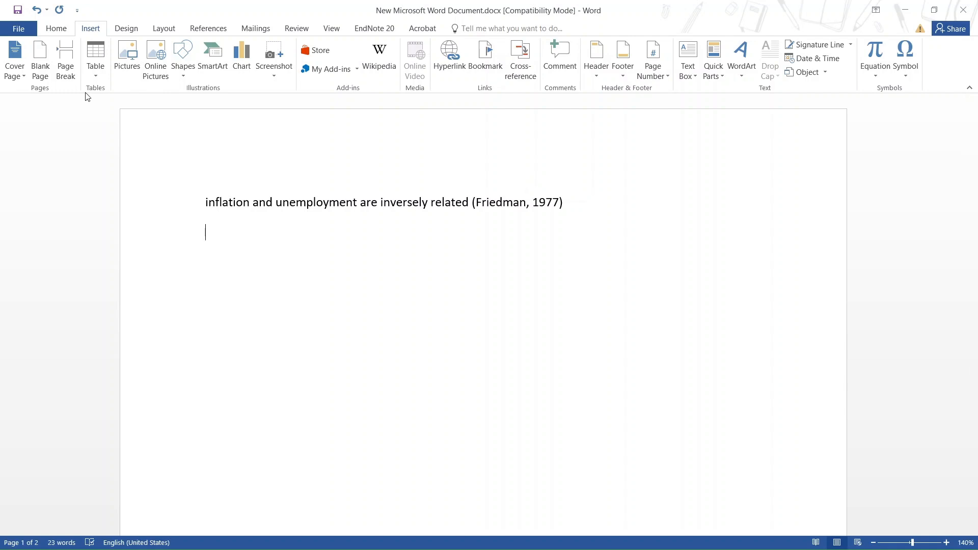
{"action": "left_click", "coordinate": [388, 33]}
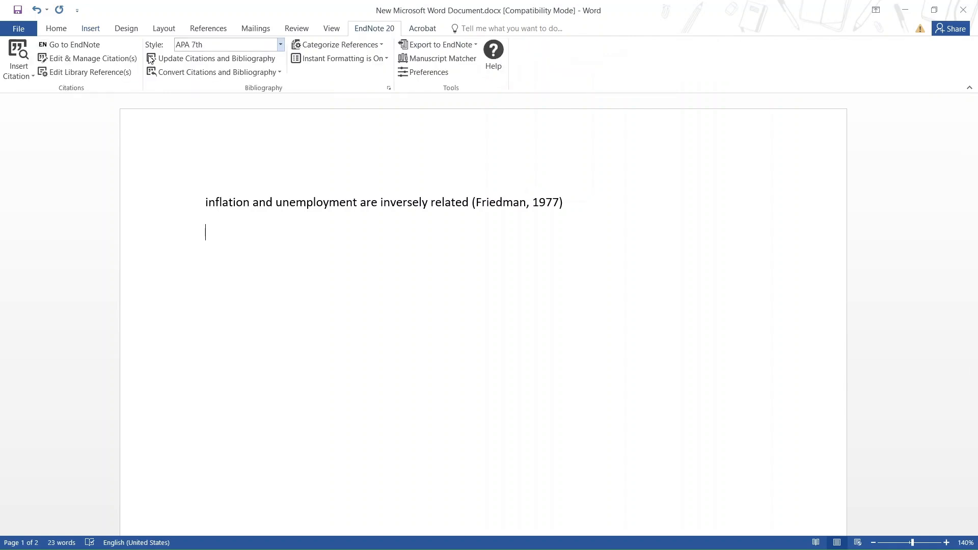
{"action": "left_click", "coordinate": [20, 79]}
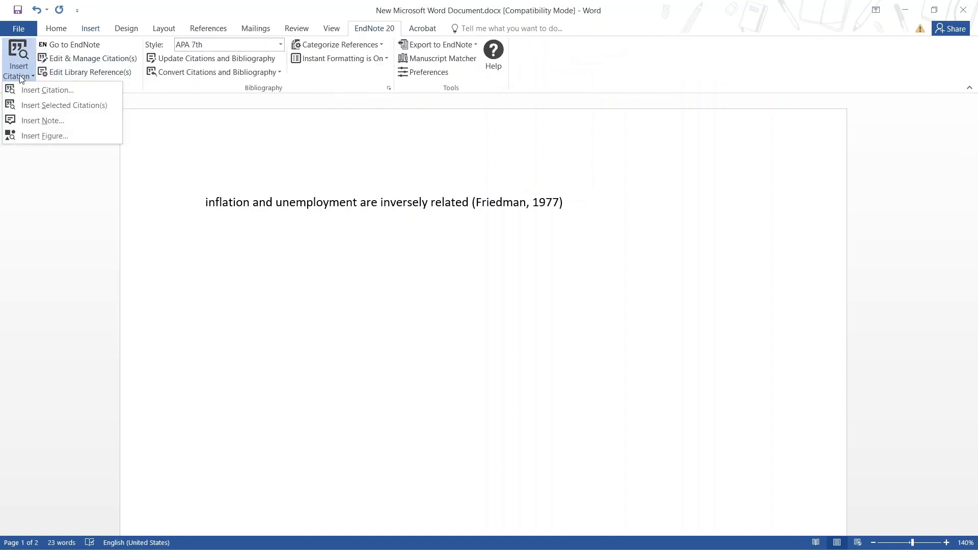
{"action": "left_click", "coordinate": [57, 89]}
{"action": "left_click", "coordinate": [328, 181]}
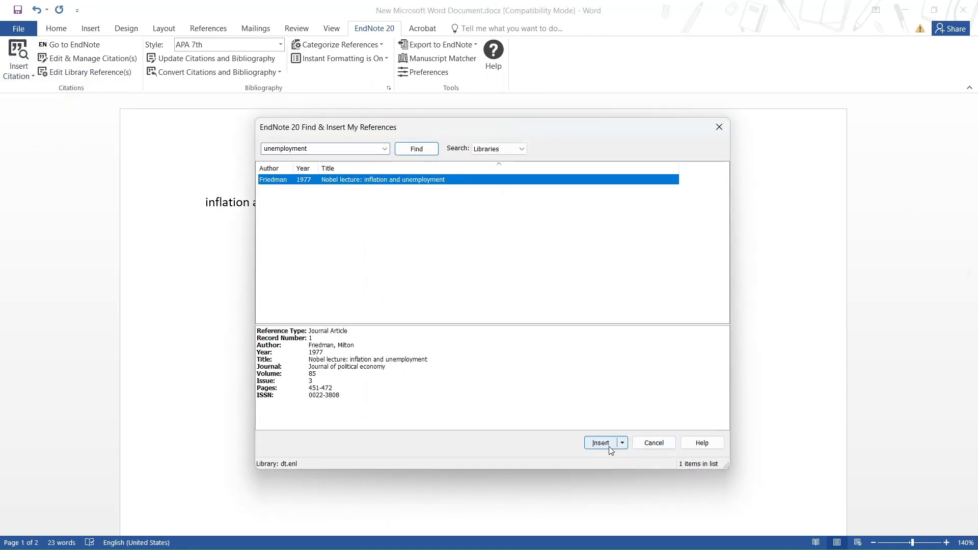
{"action": "left_click", "coordinate": [624, 448]}
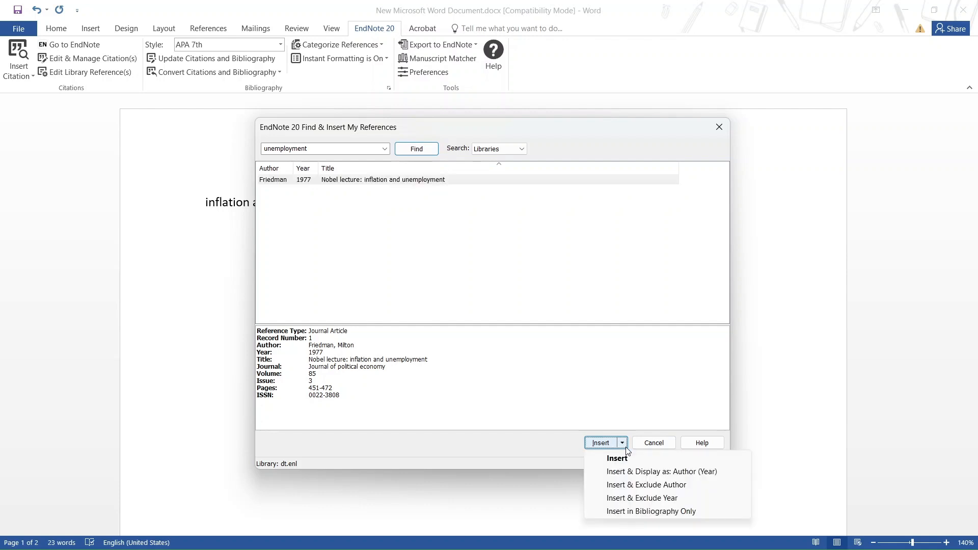
{"action": "left_click", "coordinate": [658, 474]}
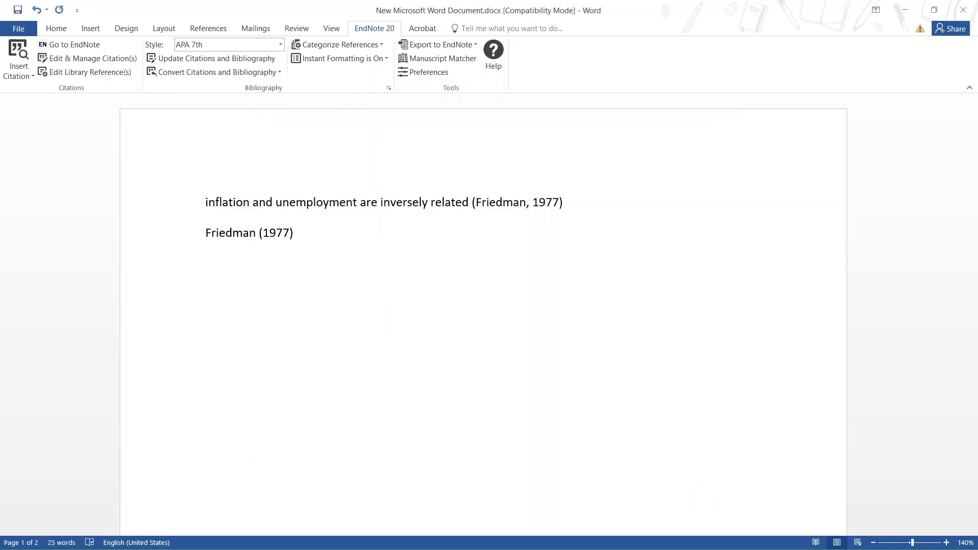
Continue the line after the author-year citation with "studies that inflation and unem............." and start a new paragraph
{"action": "type", "text": "studies that inflation and uneml"}
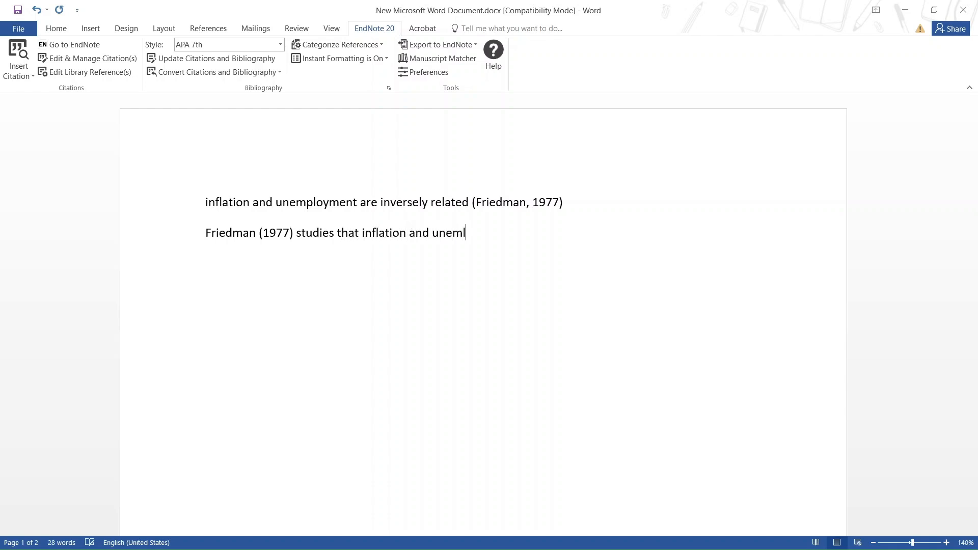
{"action": "key", "text": "BackSpace"}
{"action": "type", "text": "............."}
{"action": "key", "text": "Return"}
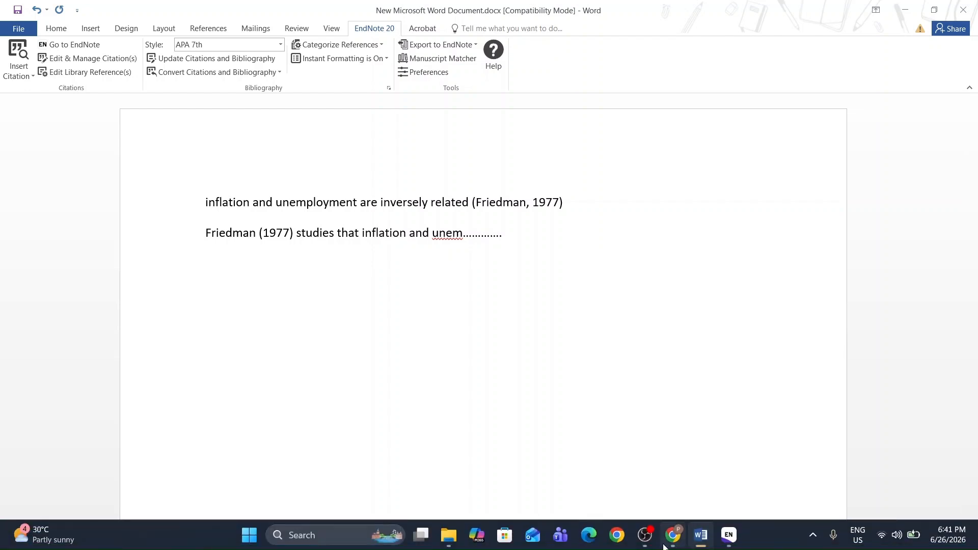
Switch to EndNote, create a group named "literature review" under My Groups, and open it
{"action": "left_click", "coordinate": [683, 539]}
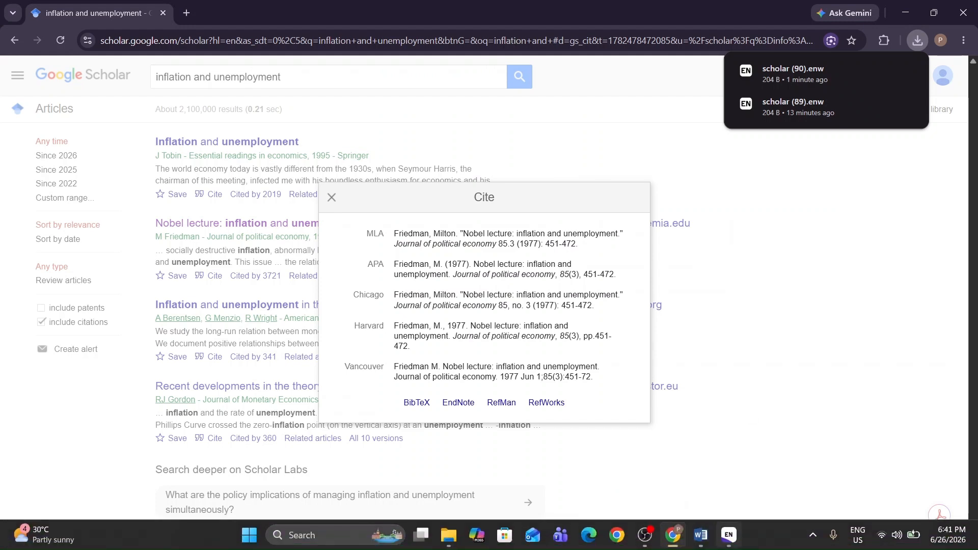
{"action": "mouse_move", "coordinate": [728, 536]}
{"action": "left_click", "coordinate": [729, 534]}
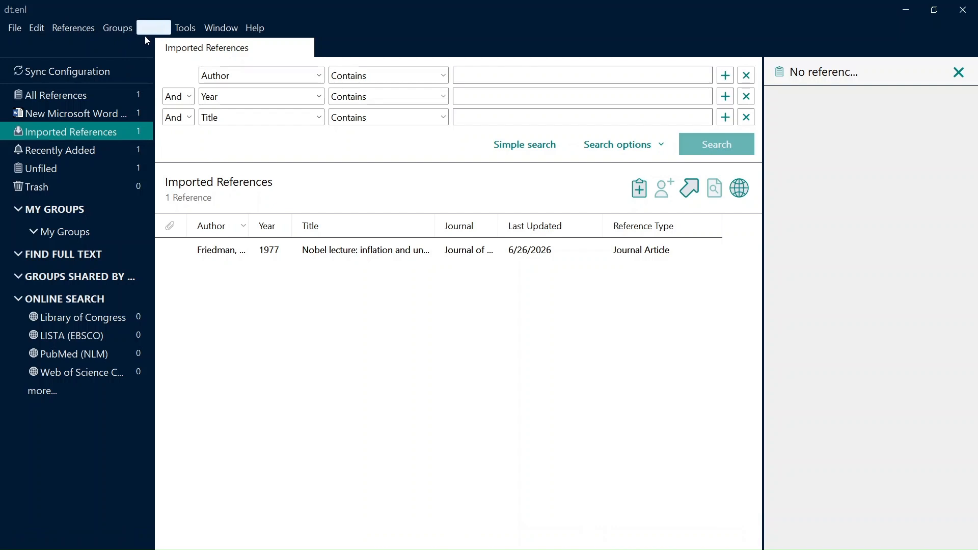
{"action": "left_click", "coordinate": [121, 33]}
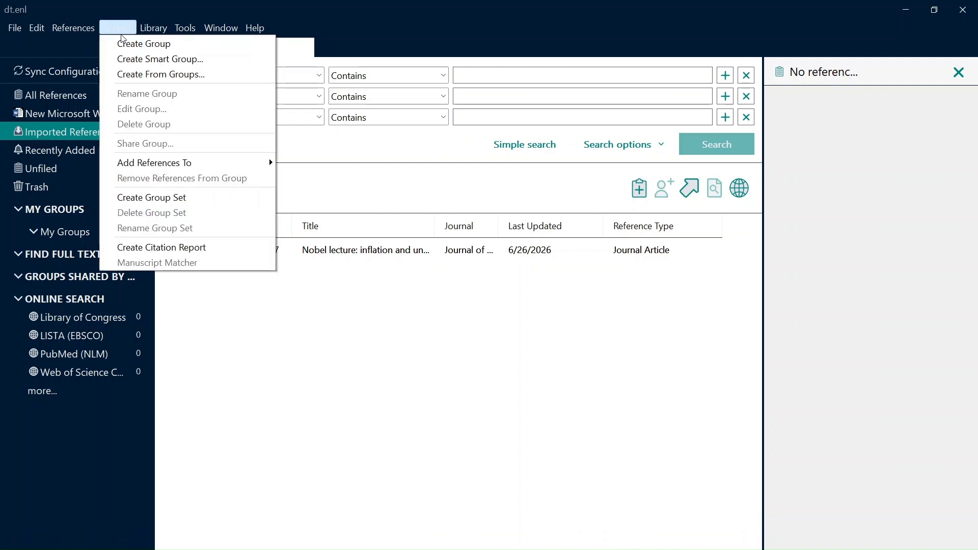
{"action": "left_click", "coordinate": [145, 48]}
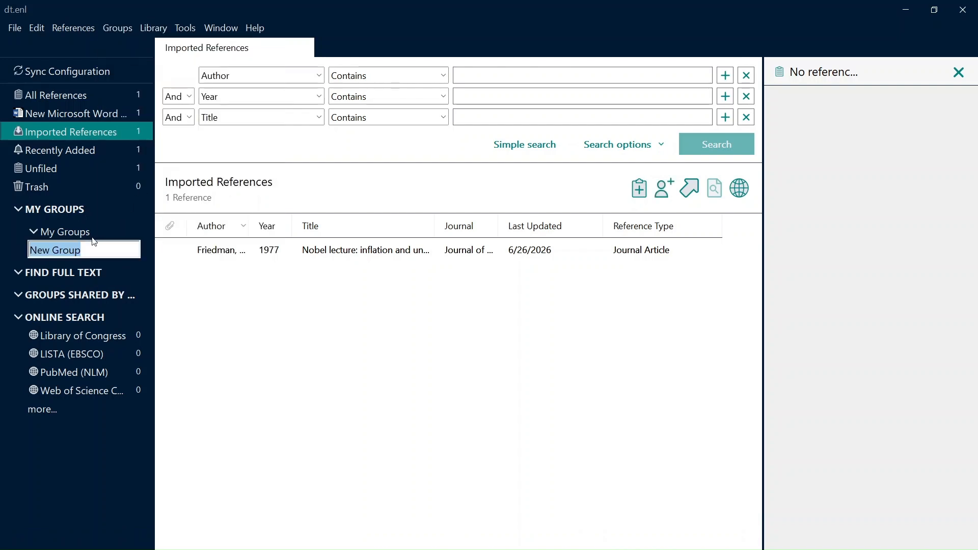
{"action": "type", "text": "litera"}
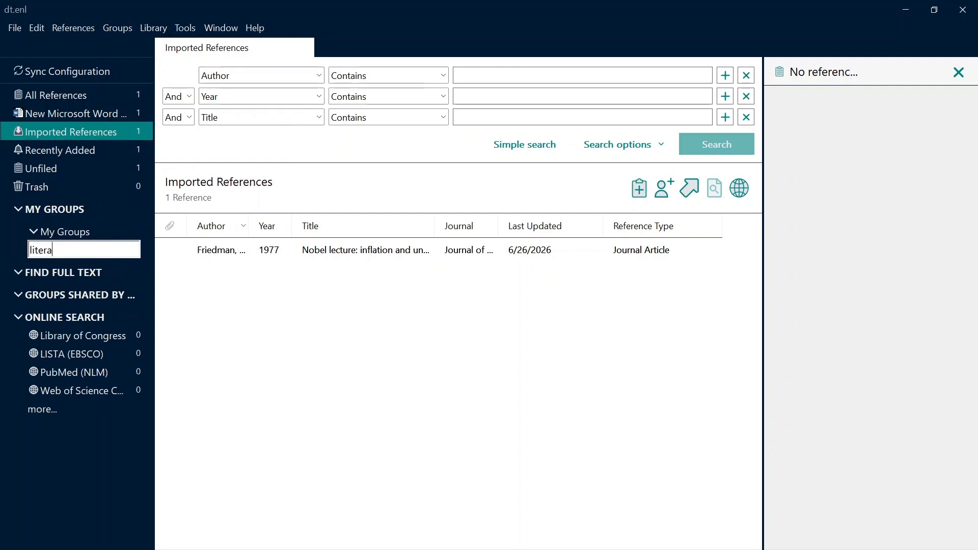
{"action": "type", "text": "ture review"}
{"action": "key", "text": "Return"}
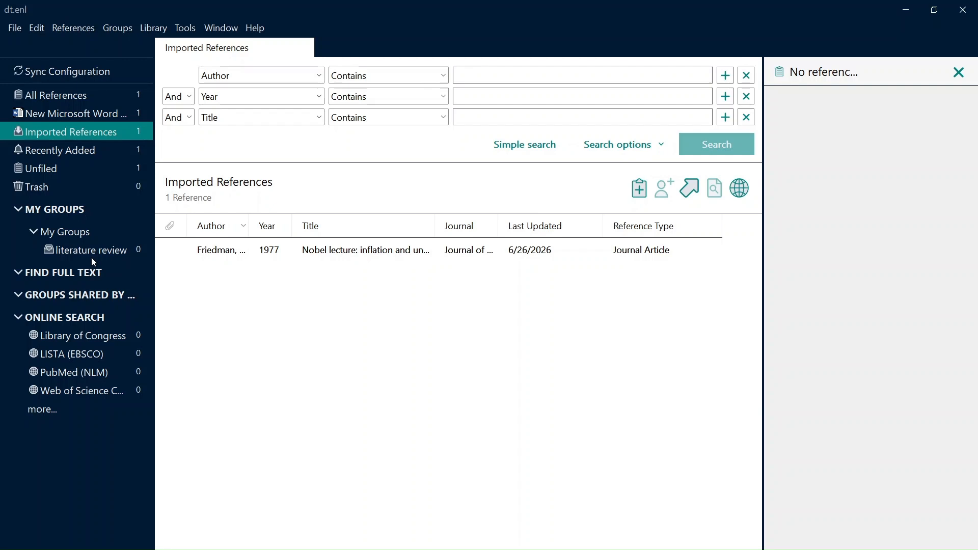
{"action": "left_click", "coordinate": [90, 250]}
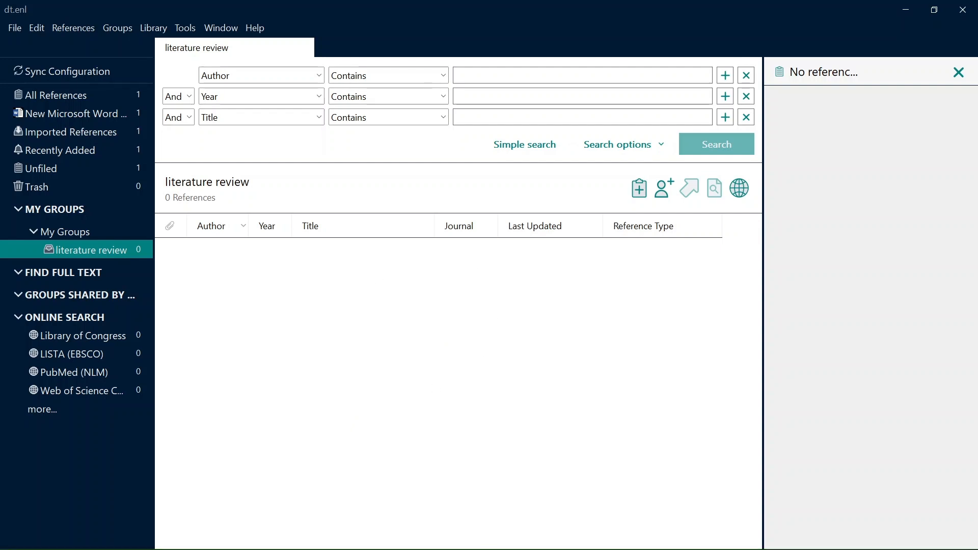
{"action": "mouse_move", "coordinate": [796, 545]}
{"action": "left_click", "coordinate": [702, 535]}
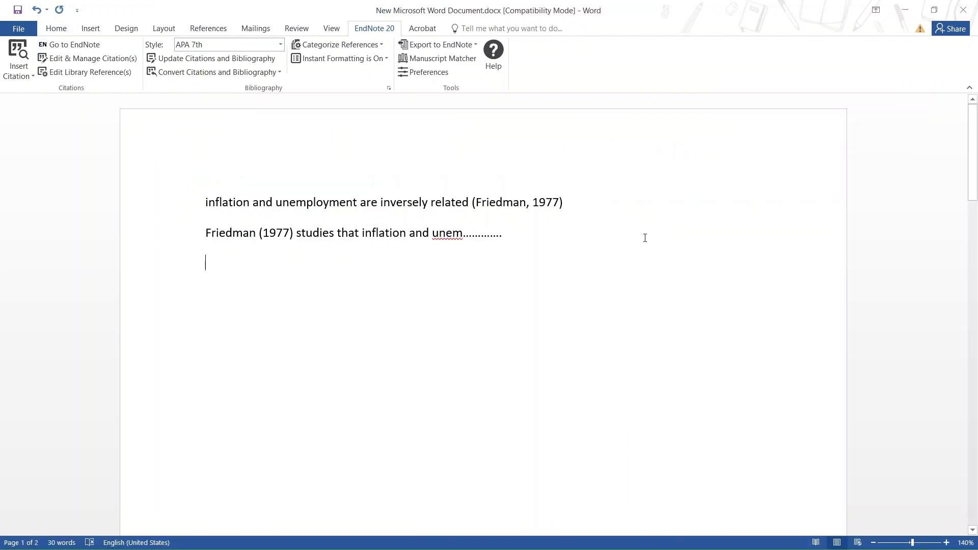
{"action": "mouse_move", "coordinate": [701, 535]}
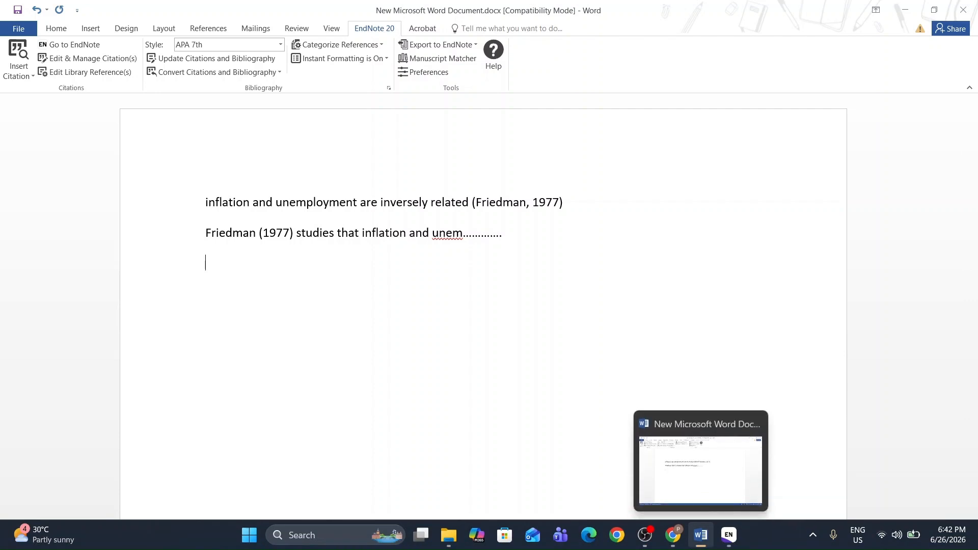
{"action": "left_click", "coordinate": [673, 535]}
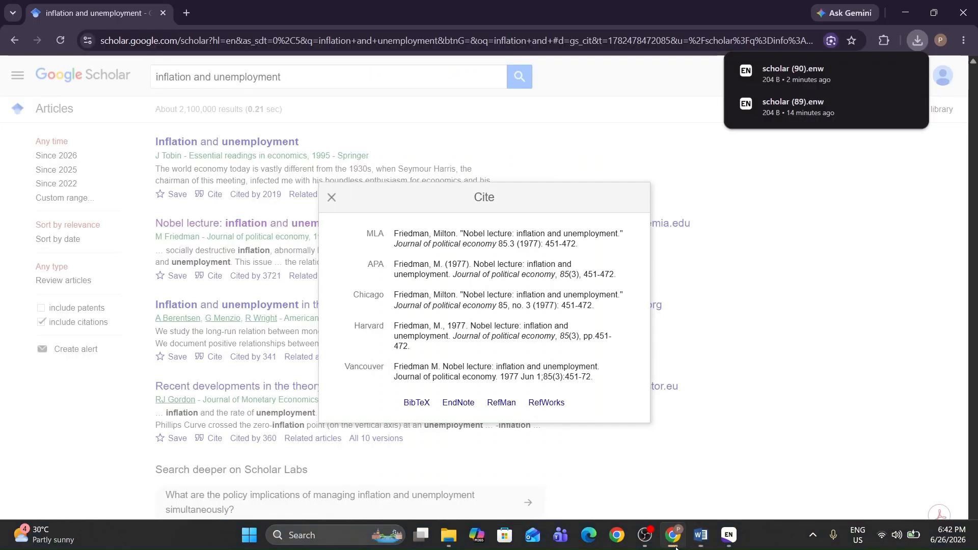
{"action": "left_click", "coordinate": [729, 535]}
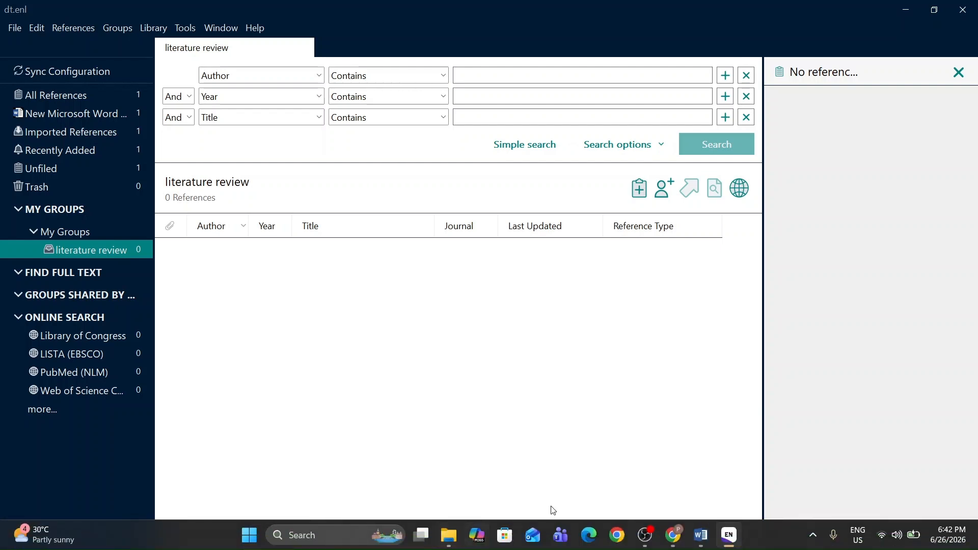
Switch to the Word document, change the EndNote bibliography style to Vancouver, and check the References entry
{"action": "left_click", "coordinate": [702, 524]}
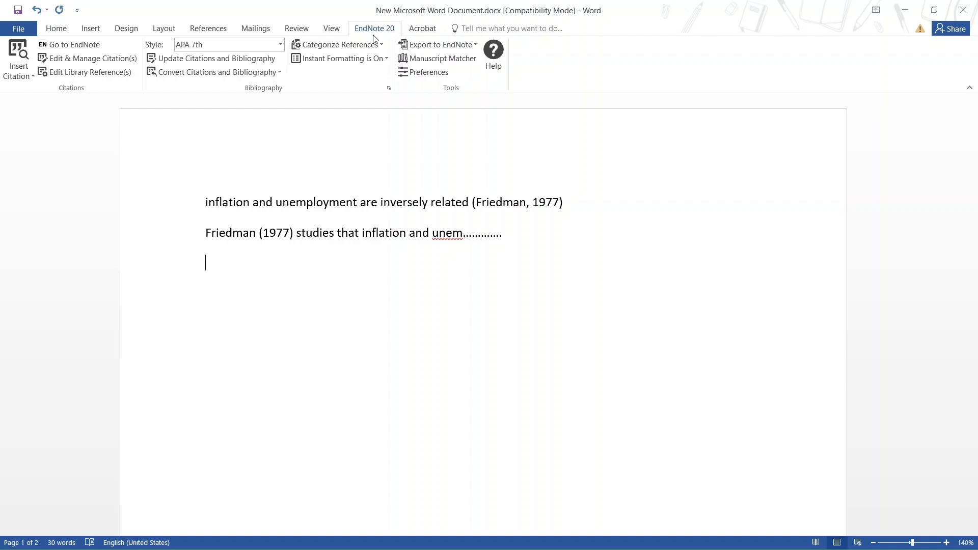
{"action": "left_click", "coordinate": [25, 75]}
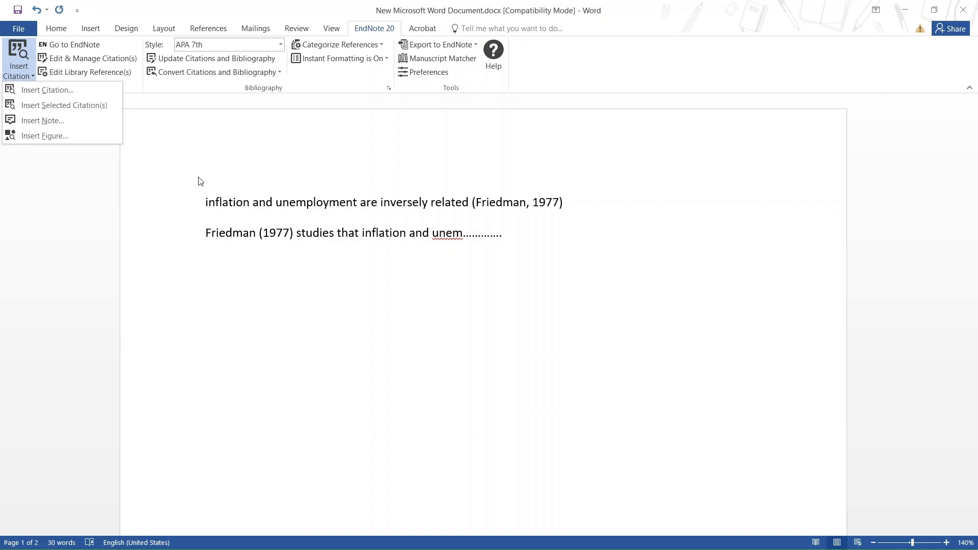
{"action": "left_click", "coordinate": [214, 49]}
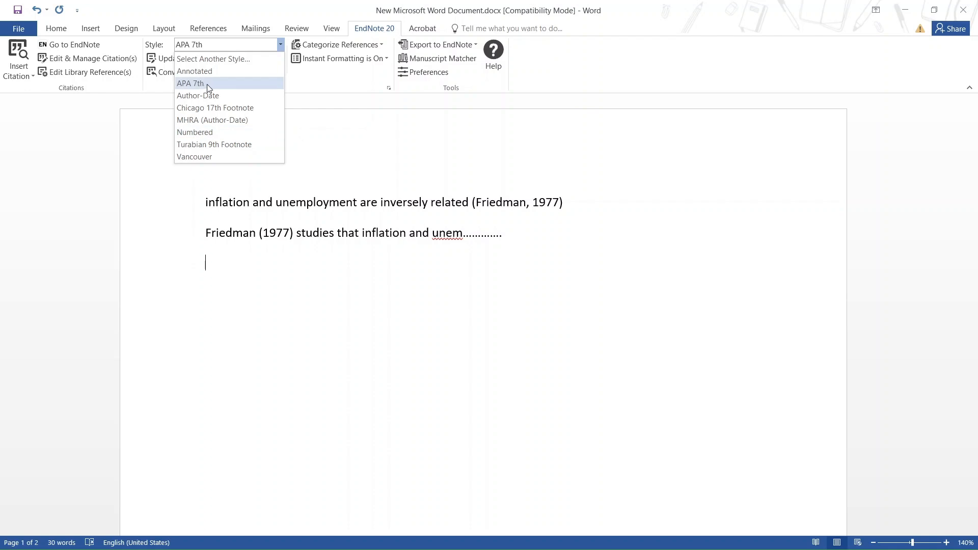
{"action": "left_click", "coordinate": [202, 157]}
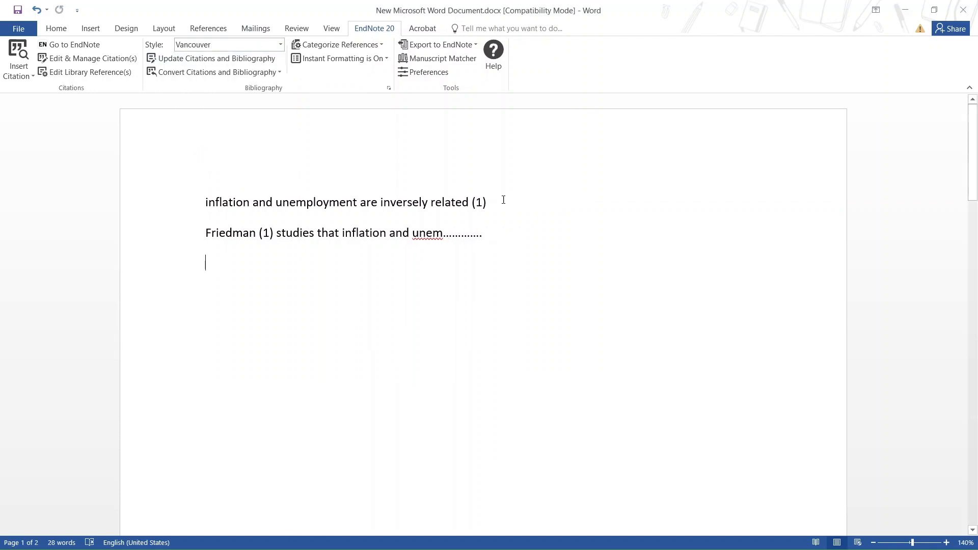
{"action": "scroll", "coordinate": [476, 368], "scroll_direction": "down", "scroll_amount": 12}
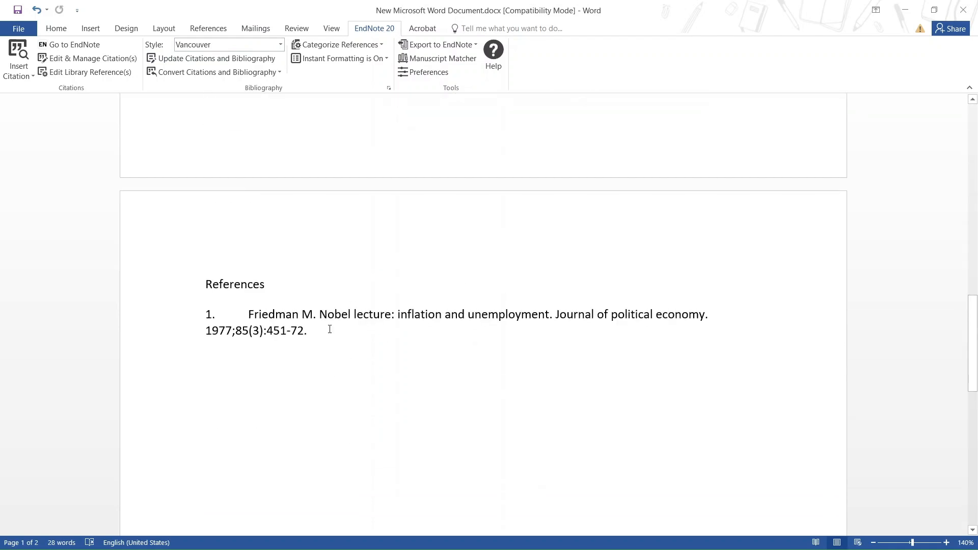
{"action": "scroll", "coordinate": [330, 329], "scroll_direction": "up", "scroll_amount": 6}
{"action": "scroll", "coordinate": [329, 329], "scroll_direction": "up", "scroll_amount": 4}
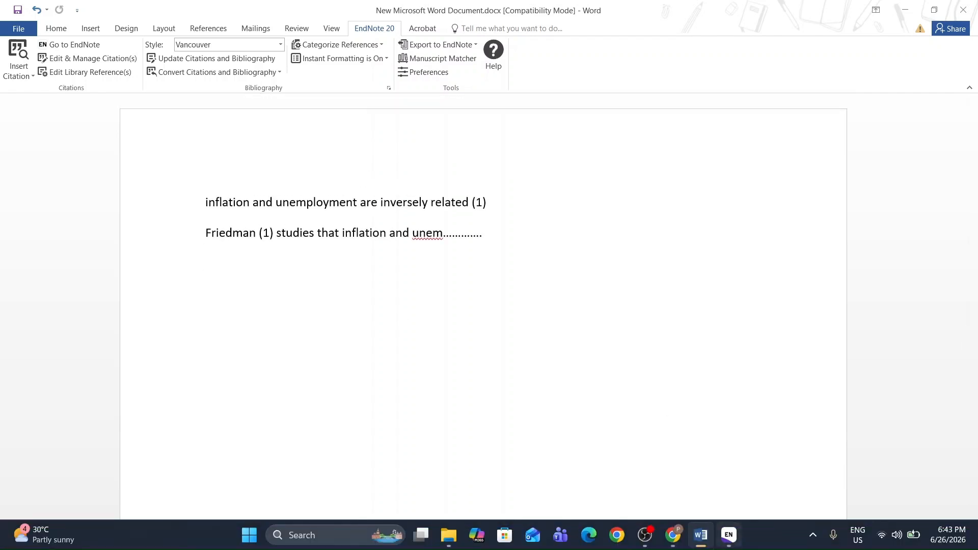
{"action": "left_click", "coordinate": [728, 535]}
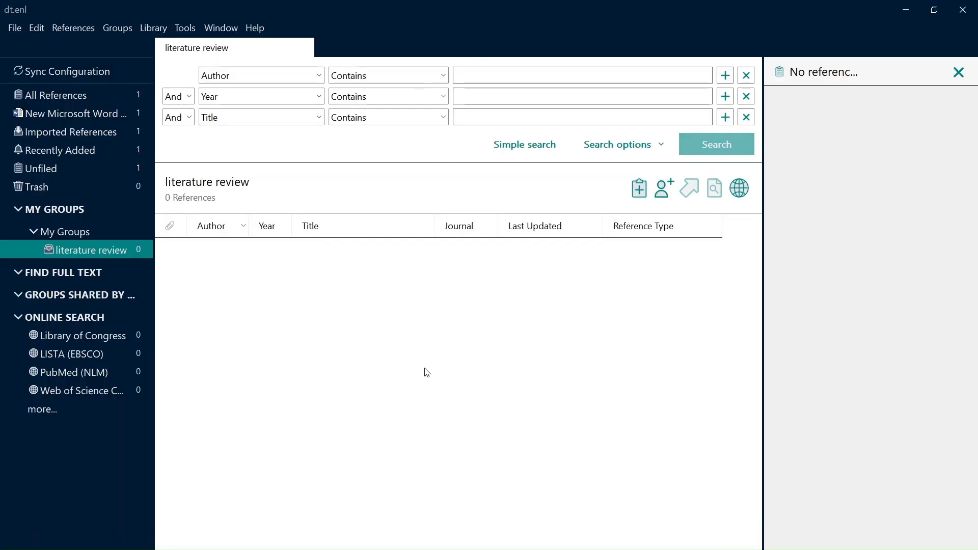
{"action": "left_click", "coordinate": [254, 30]}
{"action": "mouse_move", "coordinate": [242, 32]}
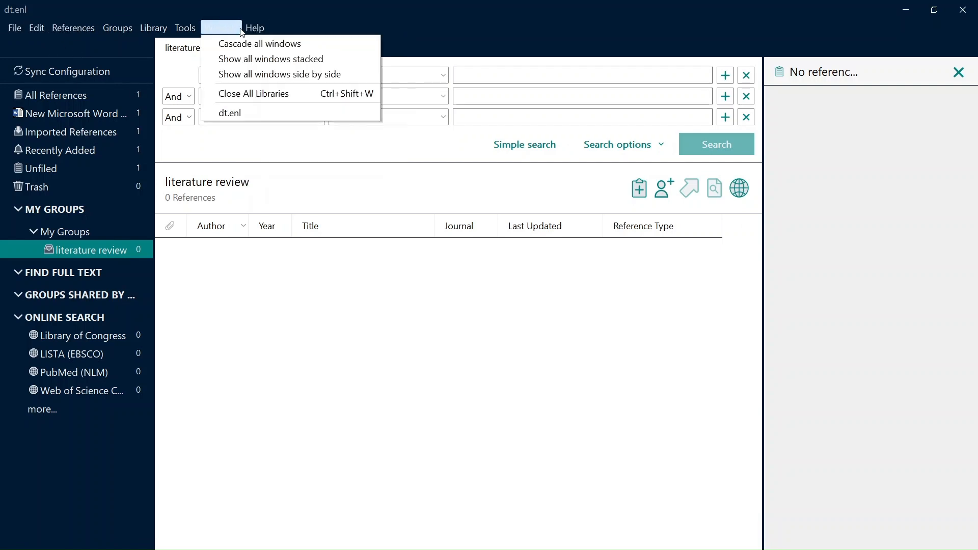
{"action": "mouse_move", "coordinate": [190, 31]}
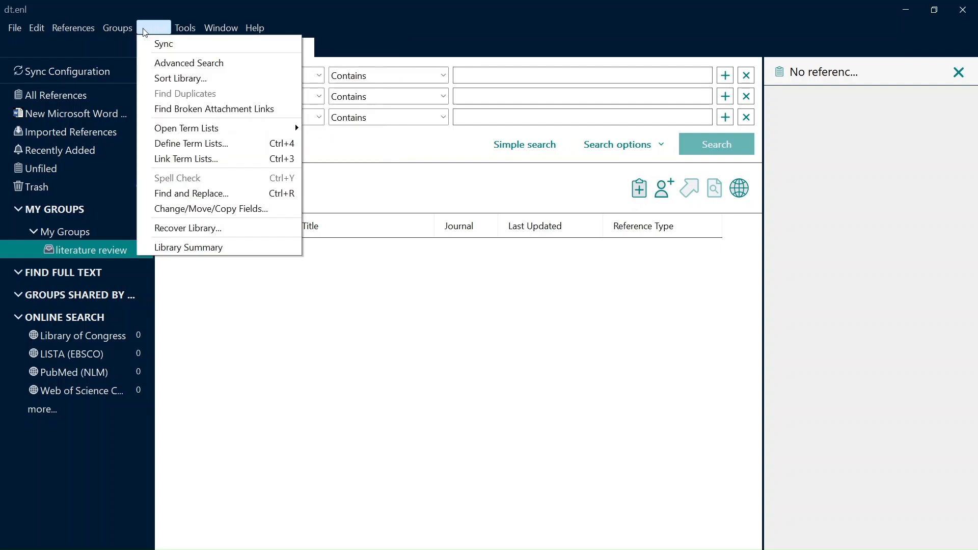
{"action": "mouse_move", "coordinate": [132, 30]}
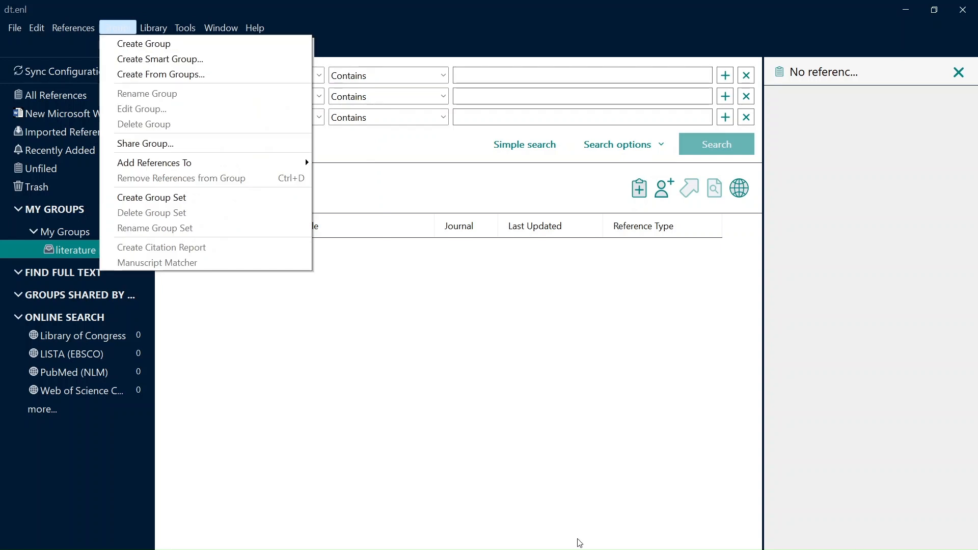
{"action": "mouse_move", "coordinate": [712, 543]}
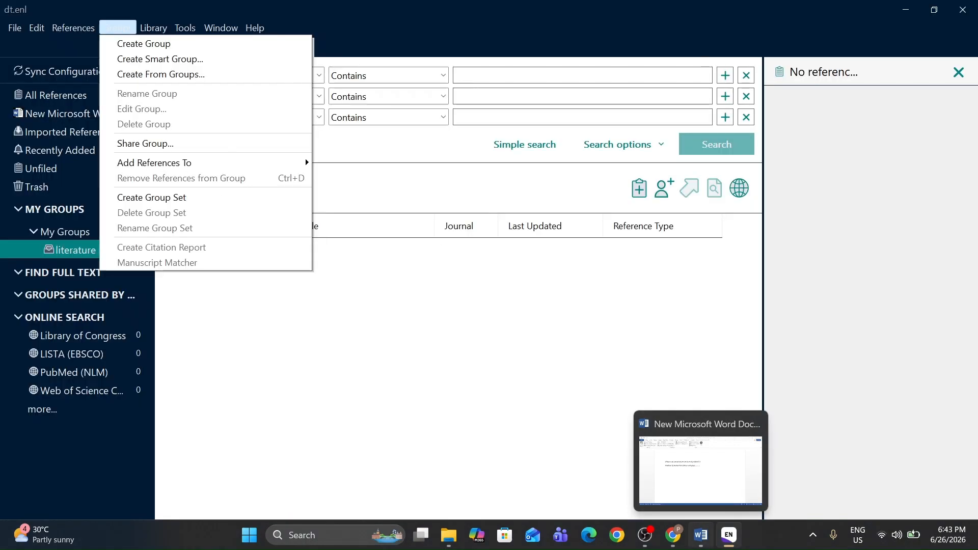
{"action": "left_click", "coordinate": [705, 539]}
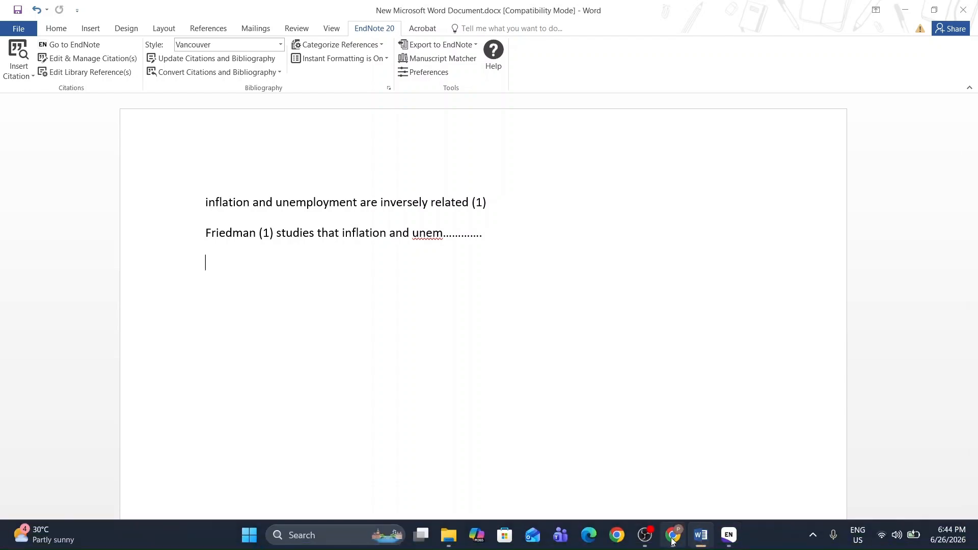
Switch to Chrome, search for "consensus ai" in a new tab, and open the Consensus: AI for Research site
{"action": "left_click", "coordinate": [672, 541]}
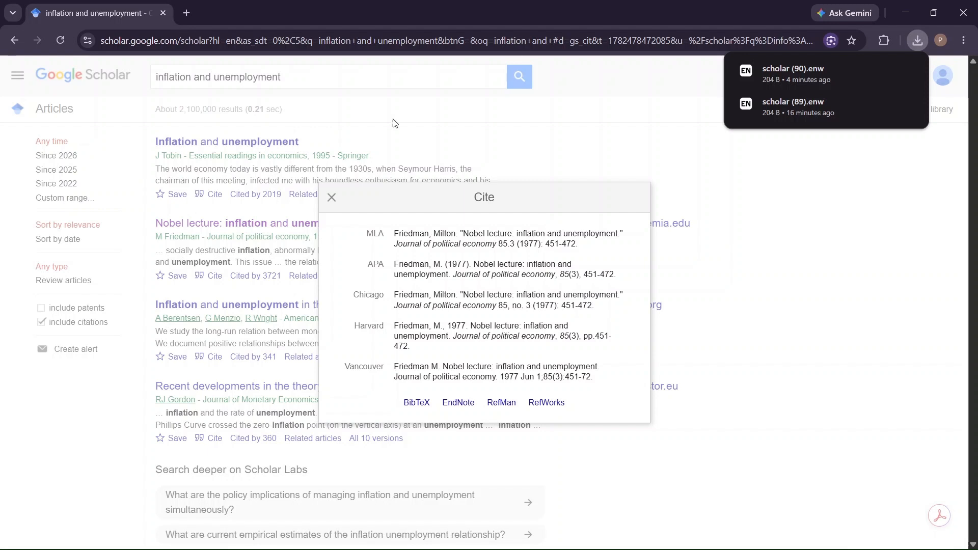
{"action": "left_click", "coordinate": [187, 14]}
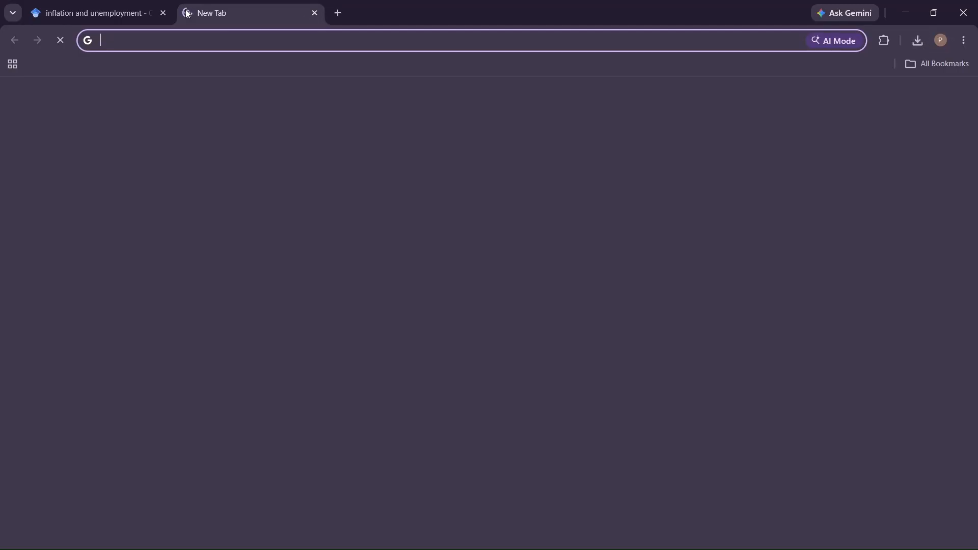
{"action": "type", "text": "conse"}
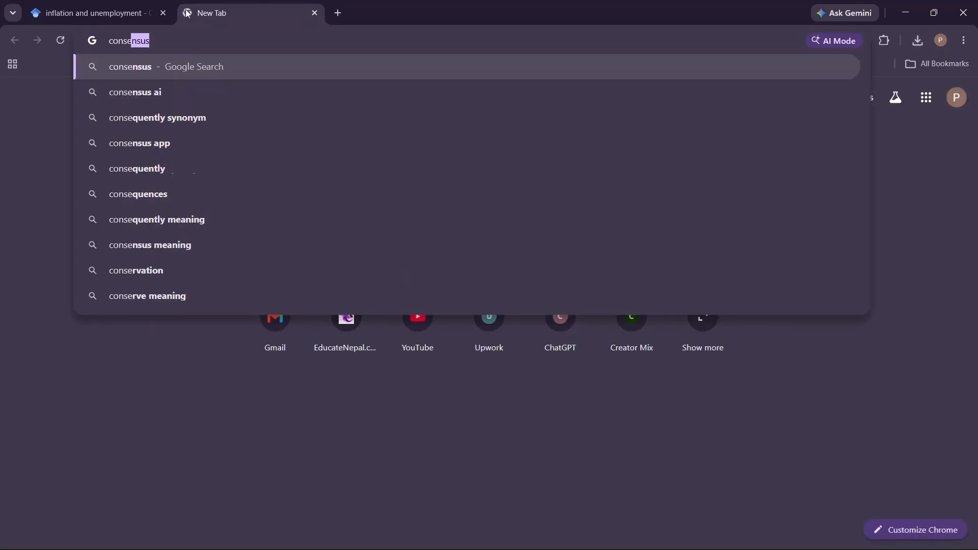
{"action": "key", "text": "Down"}
{"action": "key", "text": "Return"}
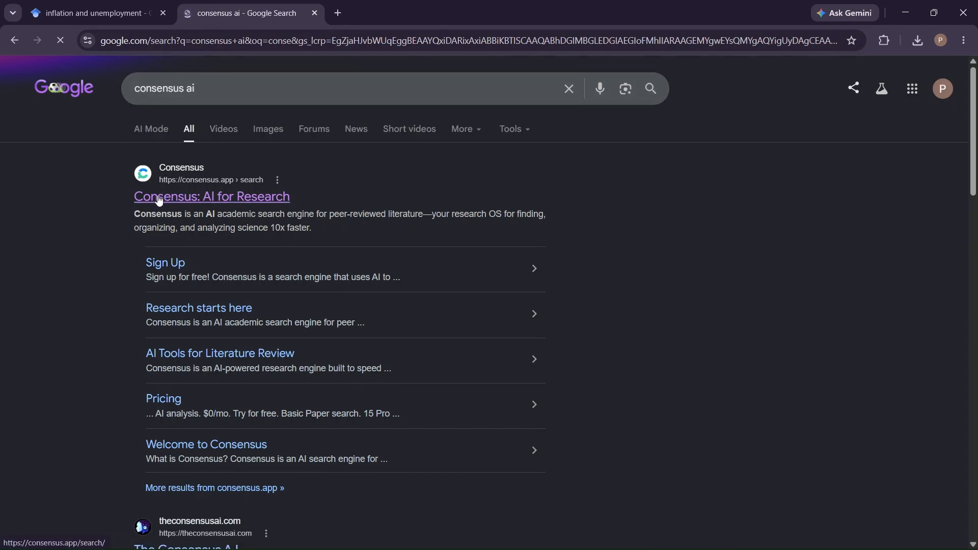
{"action": "left_click", "coordinate": [196, 203]}
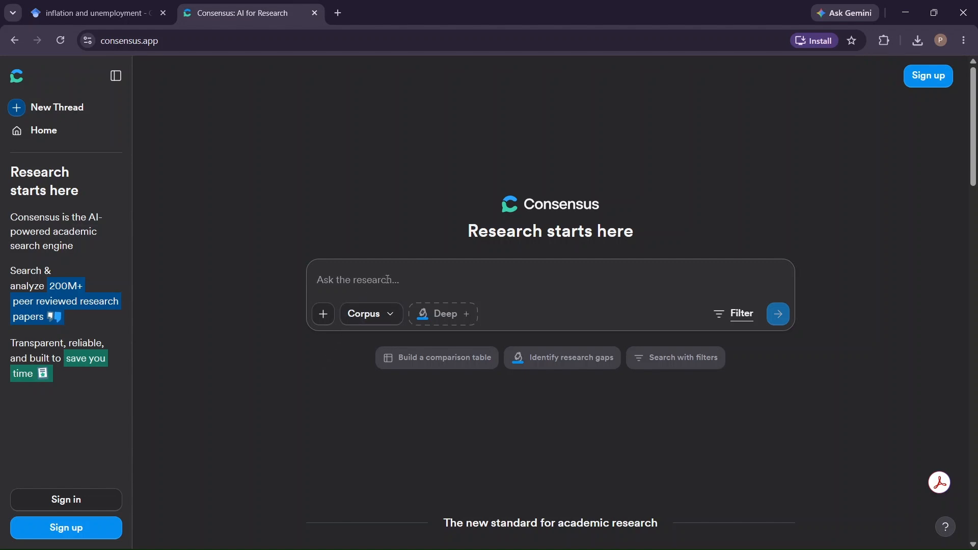
Ask Consensus "does inflation directly impact stock market returns ?" and review its answer and the list of referenced papers
{"action": "type", "text": "does in"}
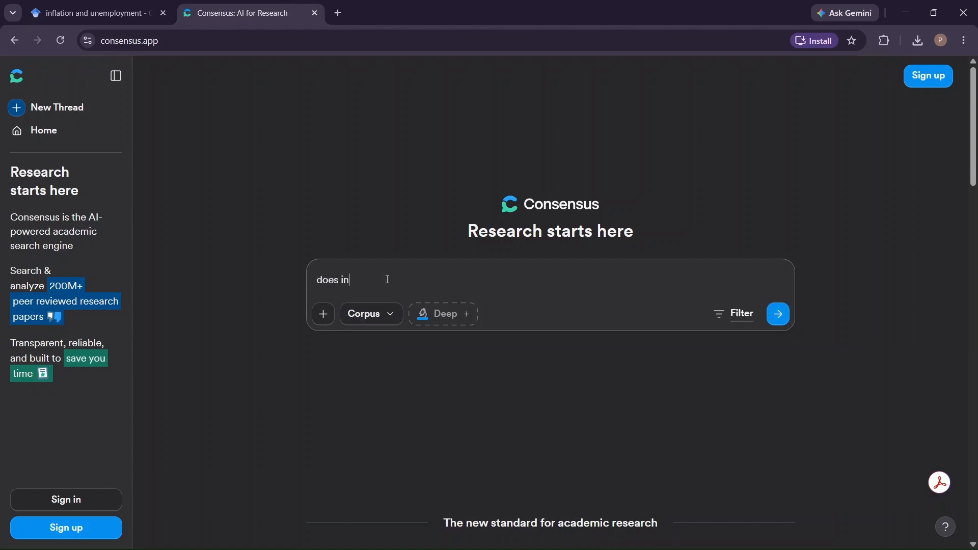
{"action": "type", "text": "flation directly impact stock mark"}
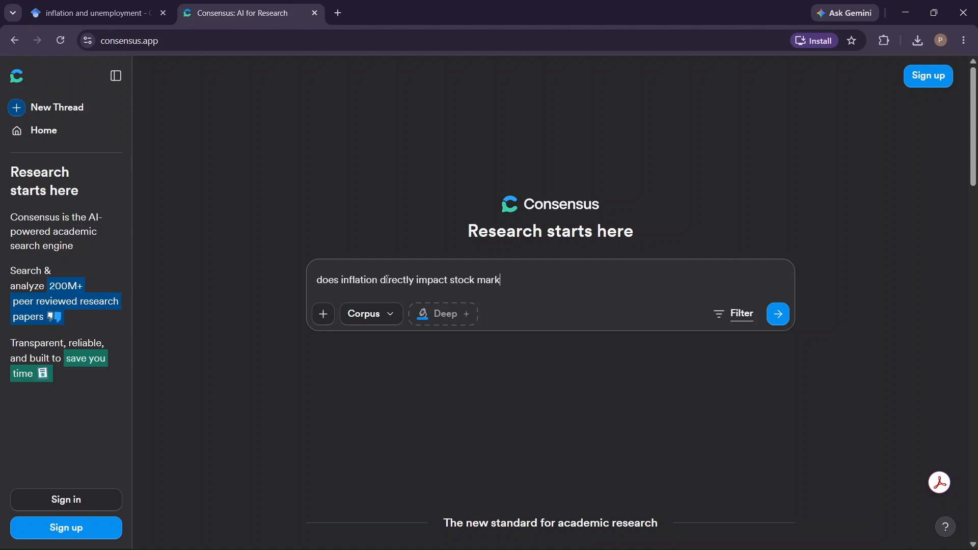
{"action": "type", "text": "et returns ?"}
{"action": "key", "text": "Return"}
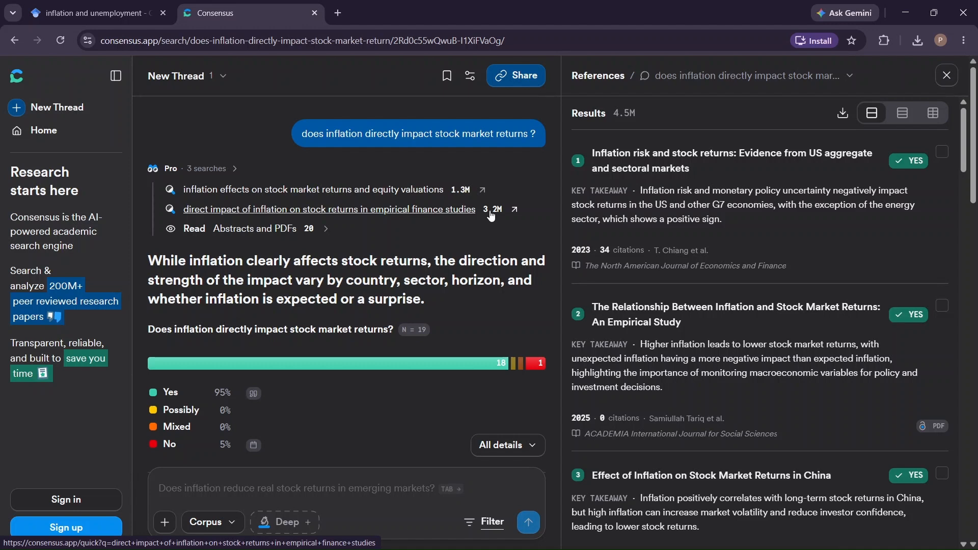
{"action": "scroll", "coordinate": [371, 366], "scroll_direction": "down", "scroll_amount": 2}
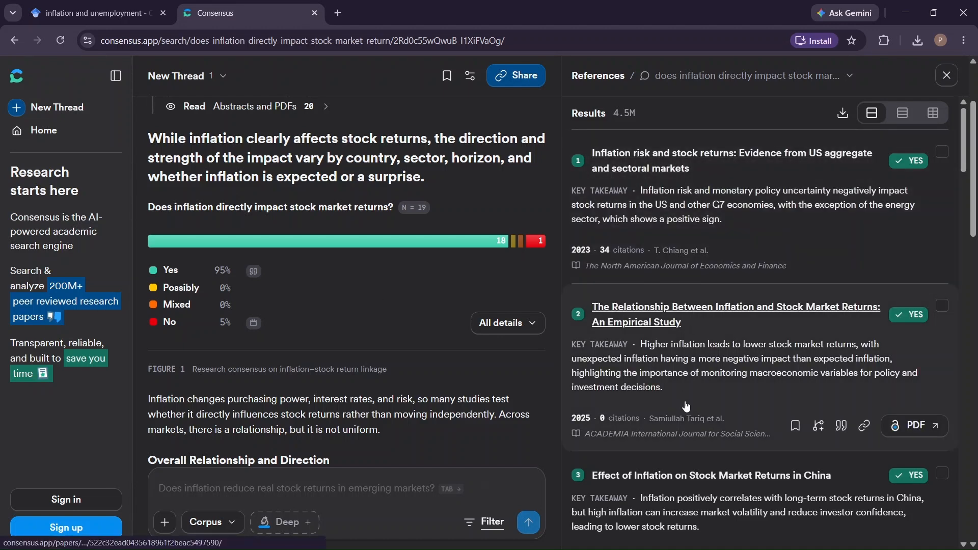
{"action": "scroll", "coordinate": [686, 406], "scroll_direction": "down", "scroll_amount": 3}
{"action": "scroll", "coordinate": [686, 406], "scroll_direction": "down", "scroll_amount": 3}
{"action": "scroll", "coordinate": [685, 406], "scroll_direction": "up", "scroll_amount": 6}
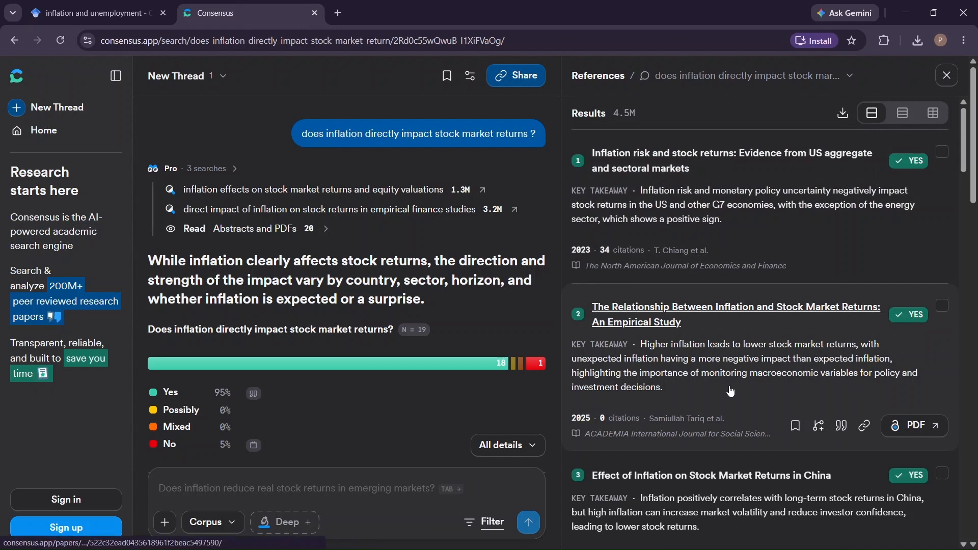
{"action": "scroll", "coordinate": [733, 384], "scroll_direction": "down", "scroll_amount": 3}
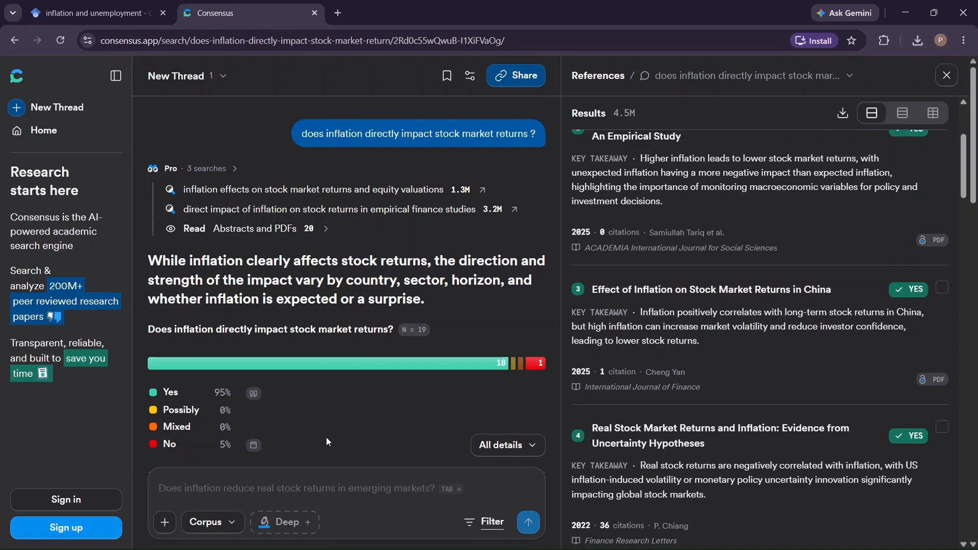
Search for ResearchRabbit in a new tab, try to open its website, and go back to the search results
{"action": "left_click", "coordinate": [336, 16]}
{"action": "type", "text": "rese"}
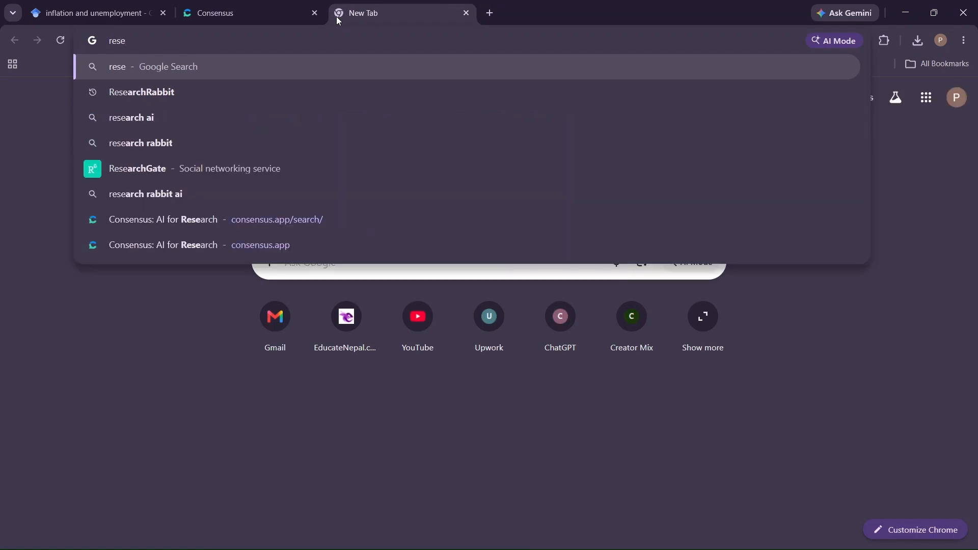
{"action": "key", "text": "Down"}
{"action": "key", "text": "Return"}
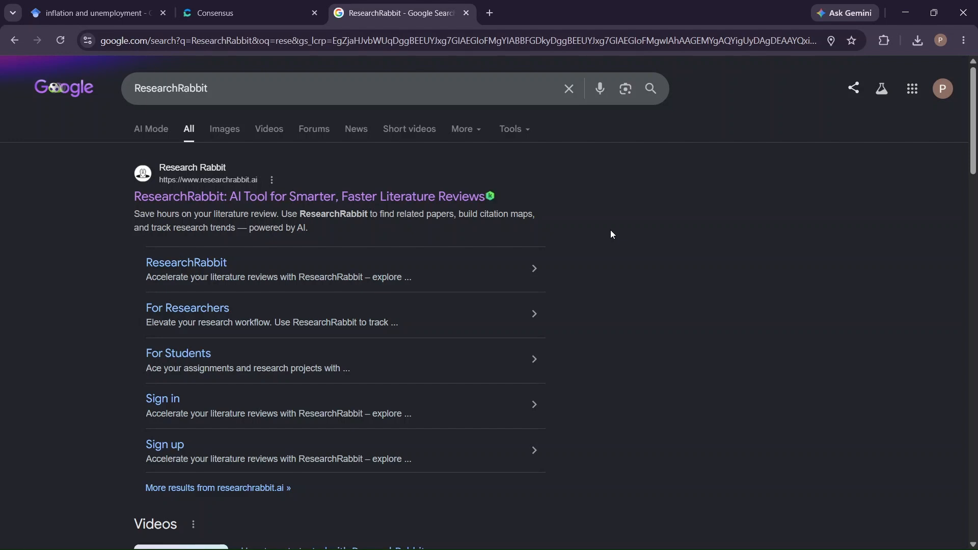
{"action": "left_click", "coordinate": [457, 193]}
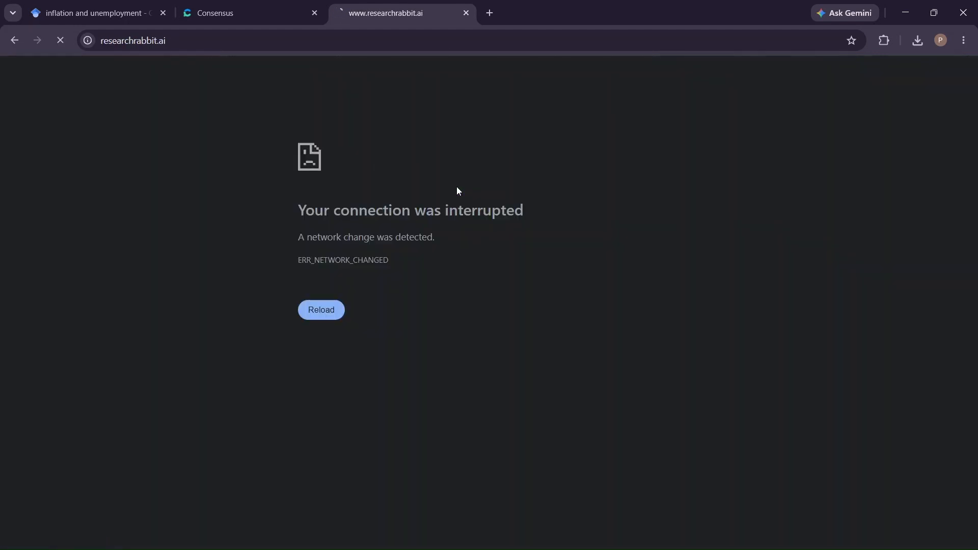
{"action": "left_click", "coordinate": [4, 48]}
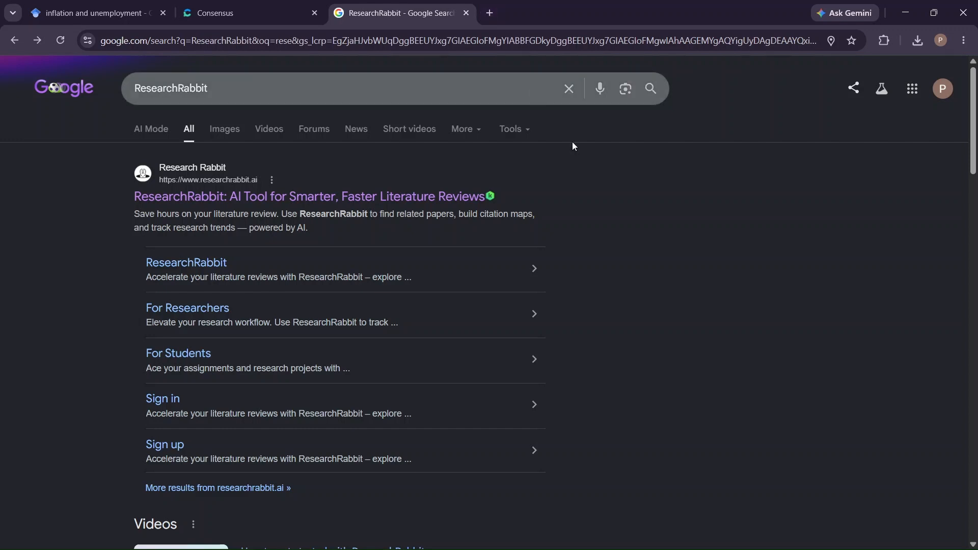
Switch to EndNote, show All References, and select the "Nobel lecture: inflation and unemployment" reference to view its summary
{"action": "mouse_move", "coordinate": [643, 549]}
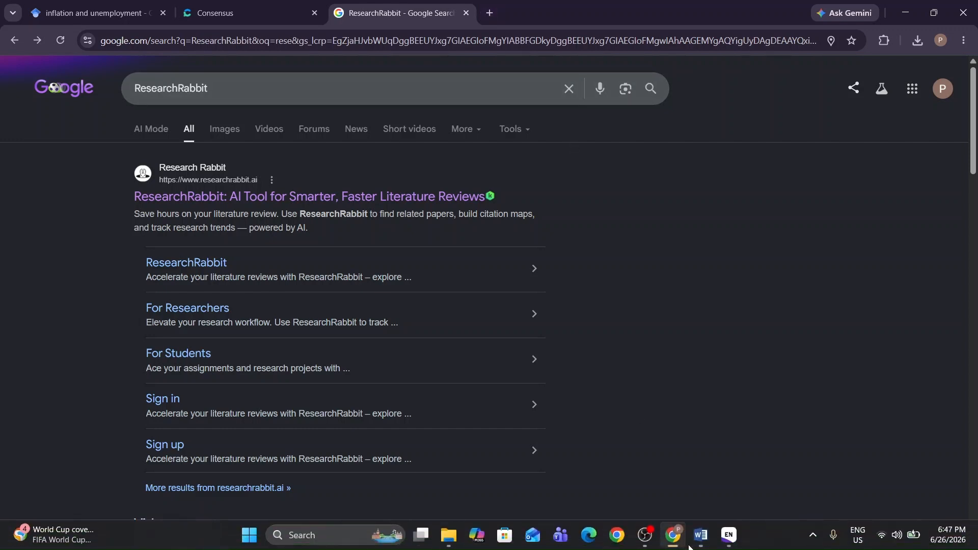
{"action": "left_click", "coordinate": [729, 536]}
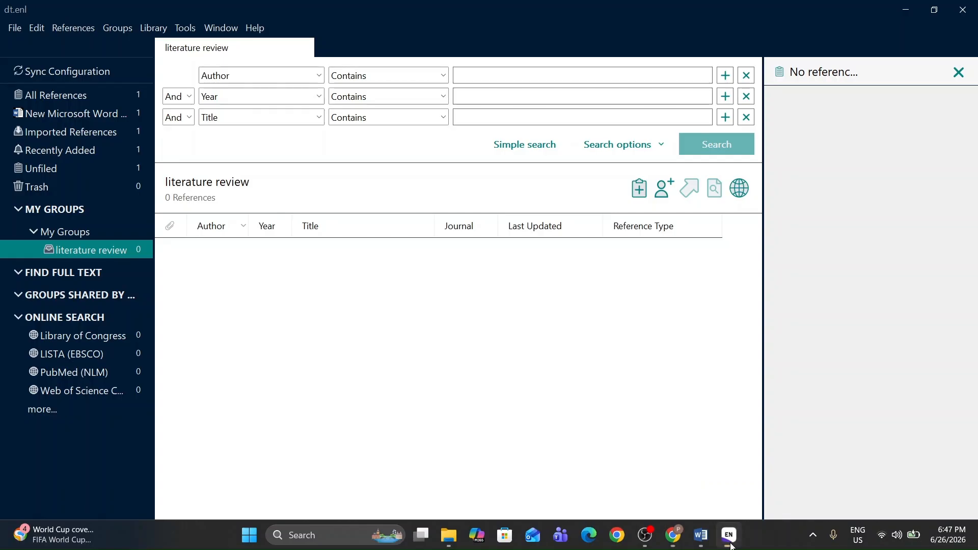
{"action": "left_click", "coordinate": [58, 98]}
{"action": "left_click", "coordinate": [270, 248]}
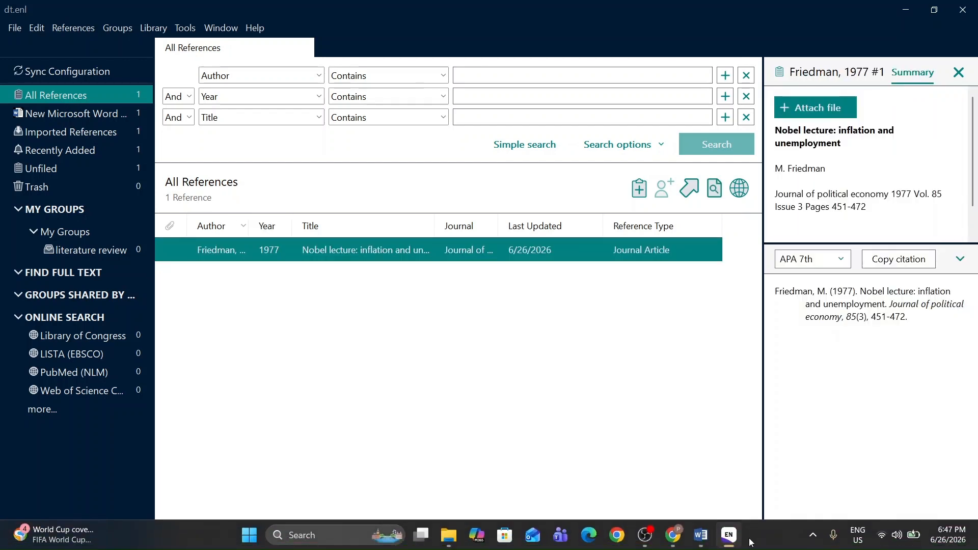
Switch to Chrome, search for "chatgpt reference finder" in a new tab, open the Citation and Reference Finder, and dismiss the Google sign-in prompt
{"action": "mouse_move", "coordinate": [711, 542]}
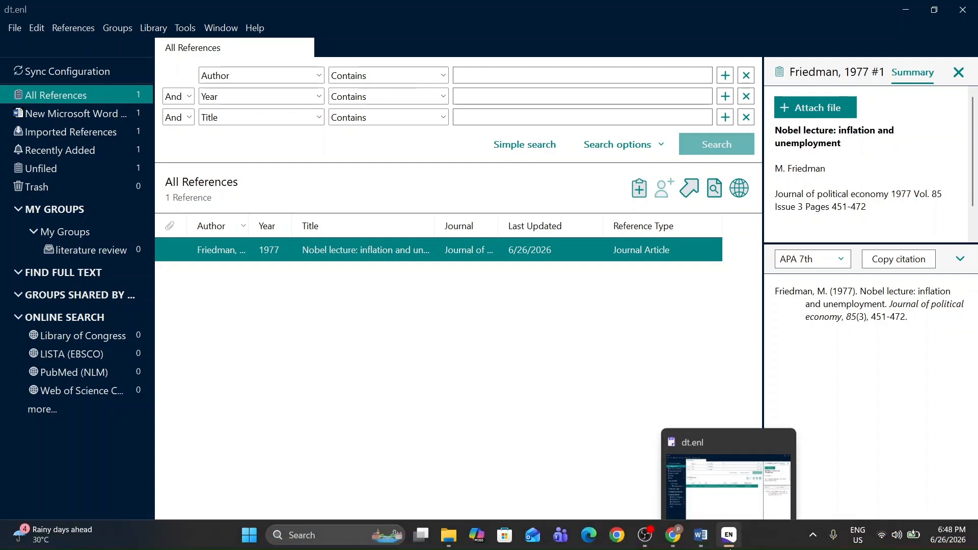
{"action": "left_click", "coordinate": [680, 536]}
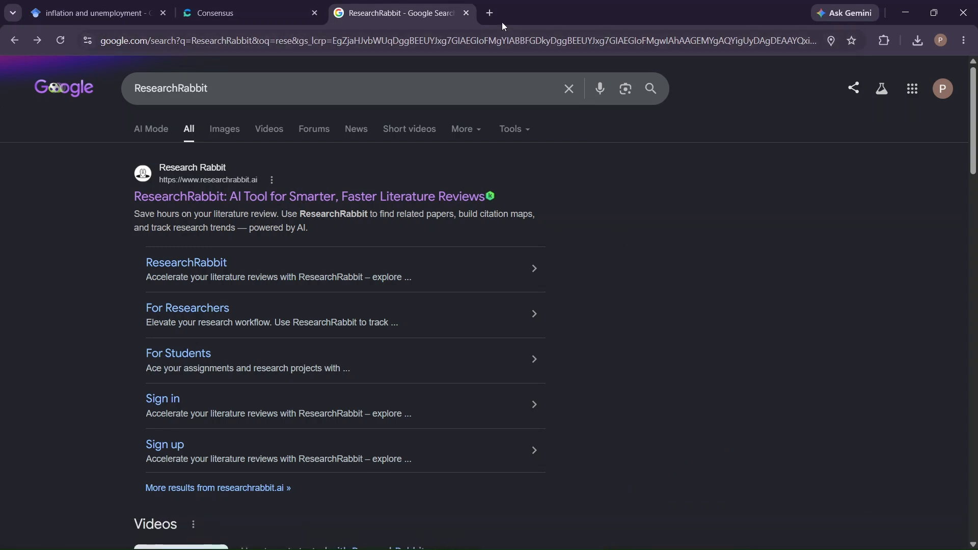
{"action": "left_click", "coordinate": [490, 14]}
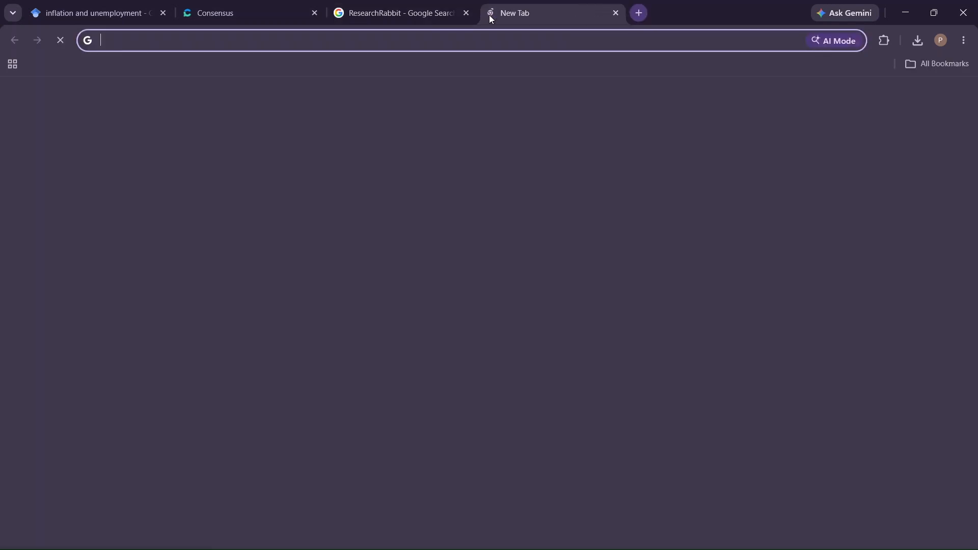
{"action": "type", "text": "chat"}
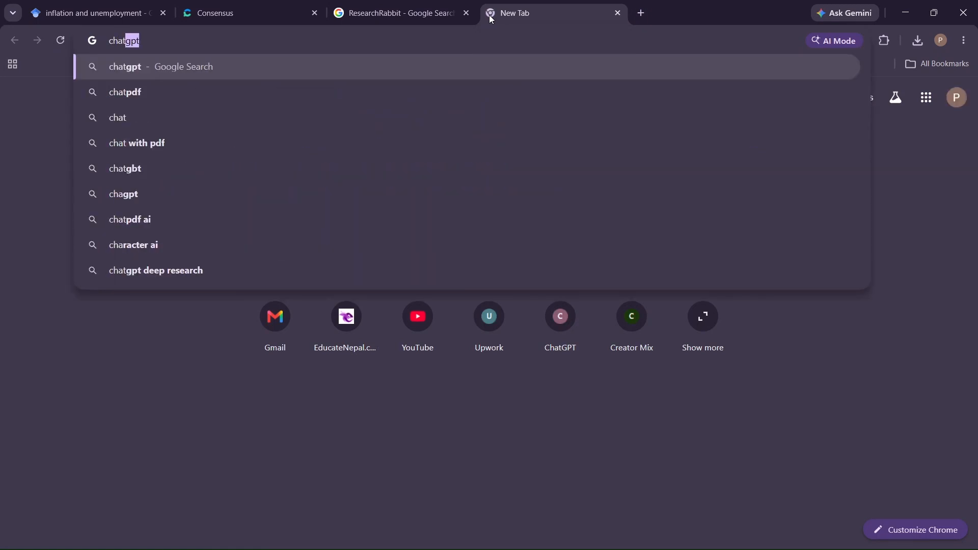
{"action": "type", "text": "gpt referenc"}
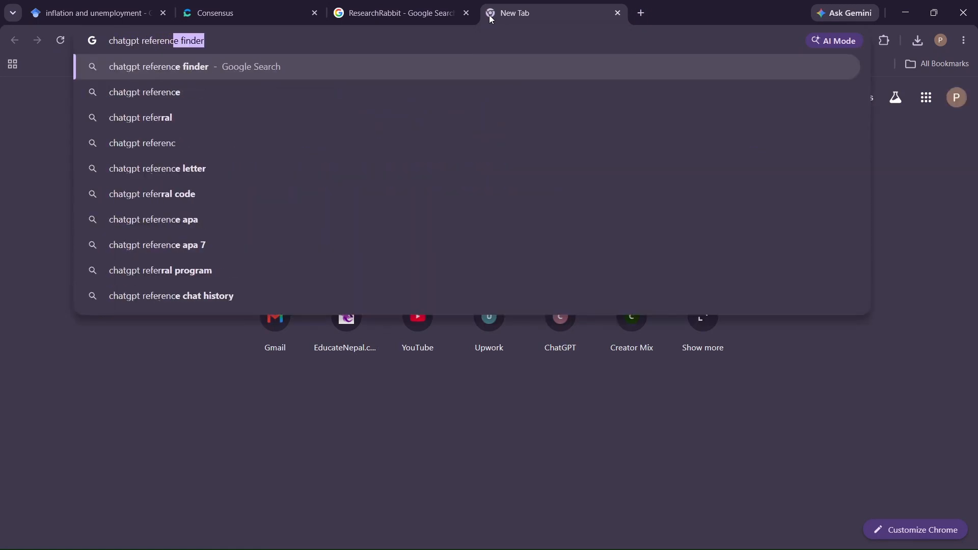
{"action": "key", "text": "Return"}
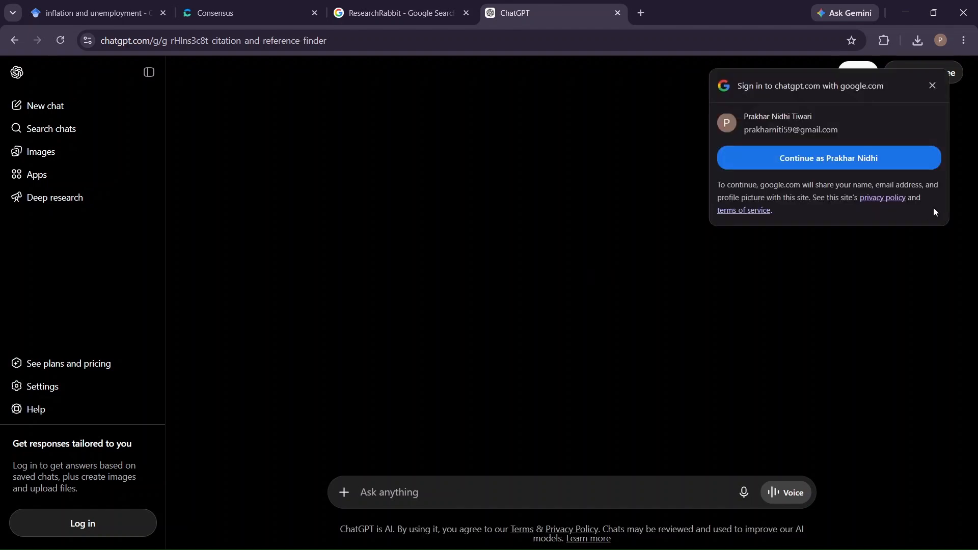
{"action": "left_click", "coordinate": [933, 85]}
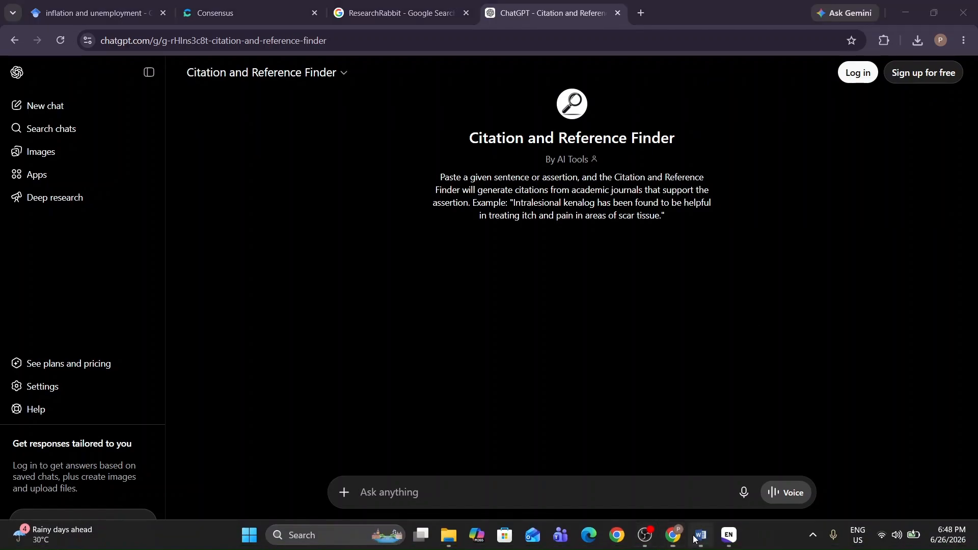
Copy "inflation and unemployment are inversely related" from the Word document and try to submit it to the Citation and Reference Finder in Chrome
{"action": "left_click", "coordinate": [701, 536]}
{"action": "left_click_drag", "start_coordinate": [221, 202], "coordinate": [450, 198]}
{"action": "key", "text": "ctrl+c"}
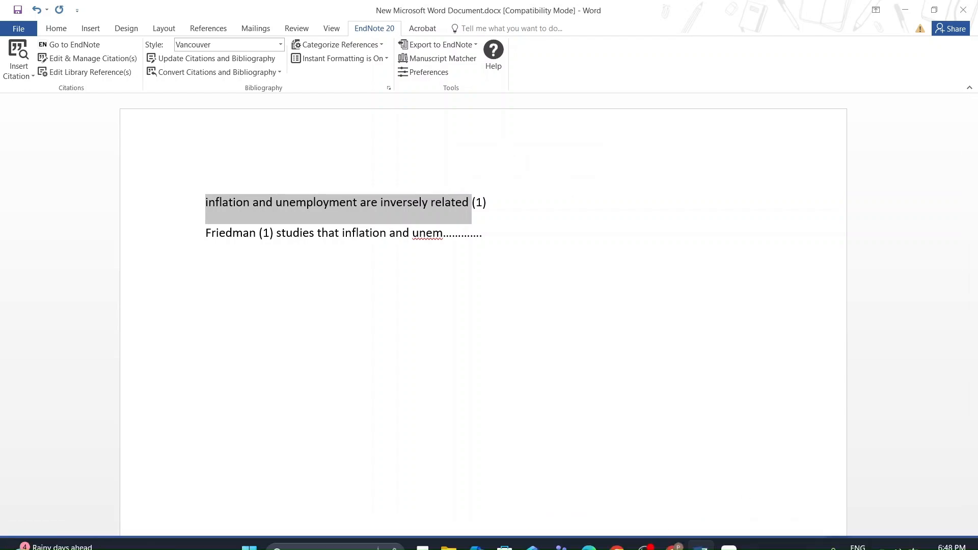
{"action": "left_click", "coordinate": [678, 543]}
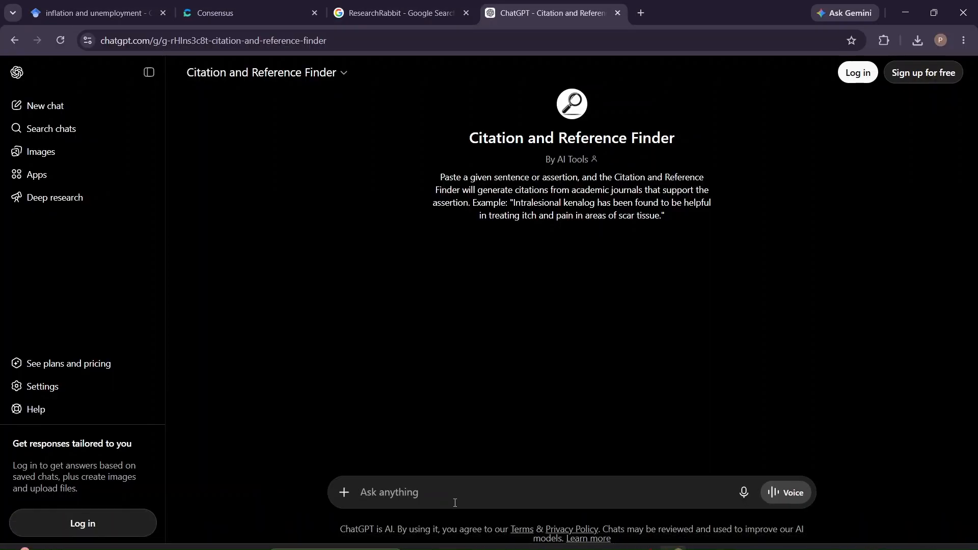
{"action": "key", "text": "ctrl+v"}
{"action": "key", "text": "Return"}
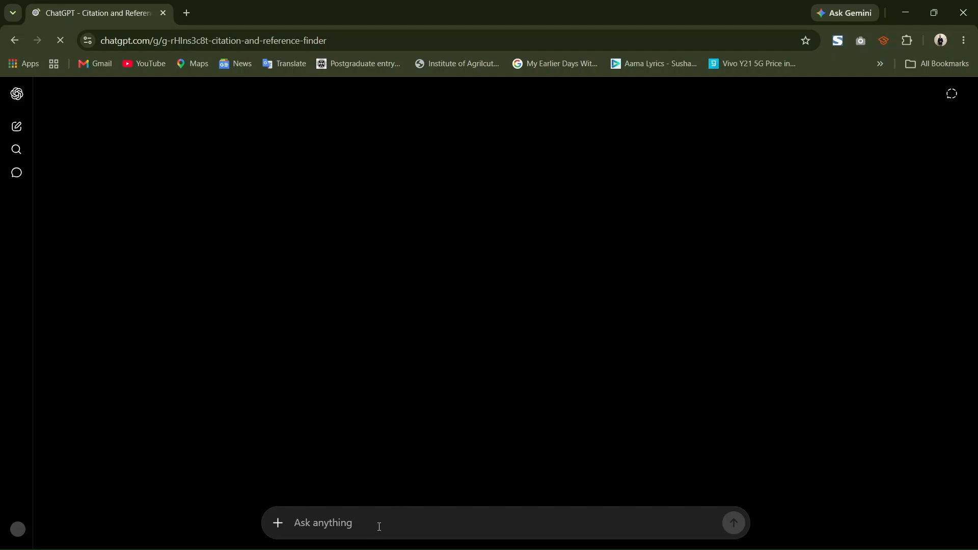
{"action": "key", "text": "ctrl+v"}
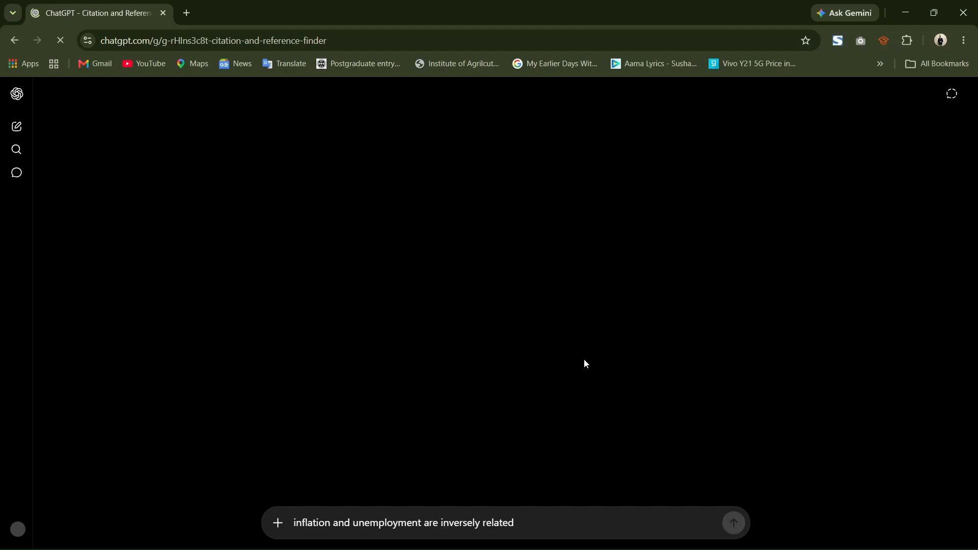
Search for "chatgpt citation finder" in a new tab, close the old ChatGPT tab, and reopen the Citation and Reference Finder
{"action": "left_click", "coordinate": [187, 13]}
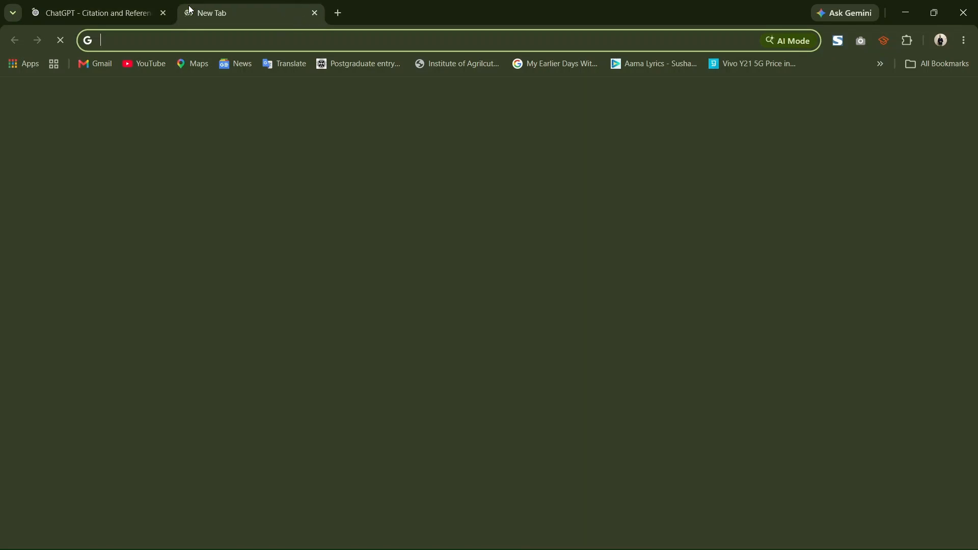
{"action": "type", "text": "ch"}
{"action": "key", "text": "Down"}
{"action": "key", "text": "Down"}
{"action": "key", "text": "Return"}
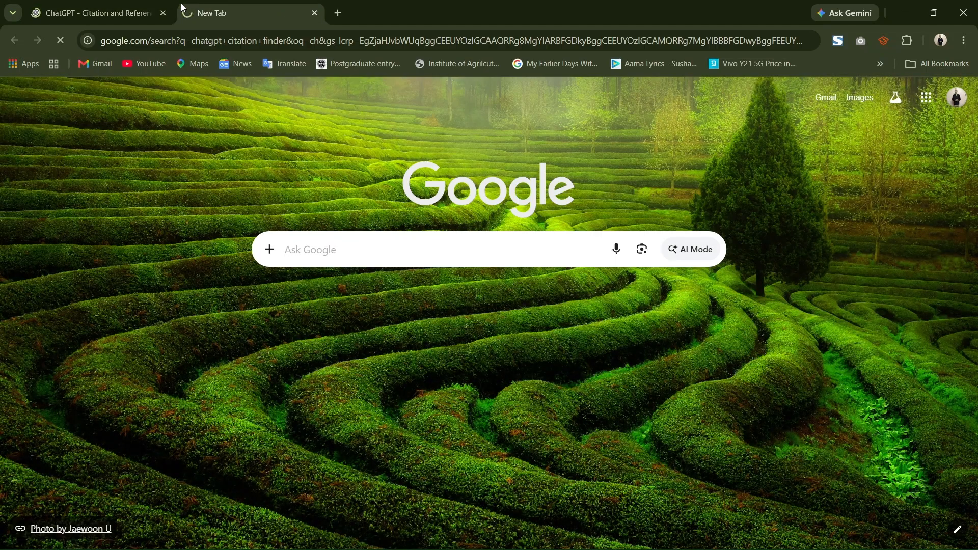
{"action": "left_click", "coordinate": [163, 12]}
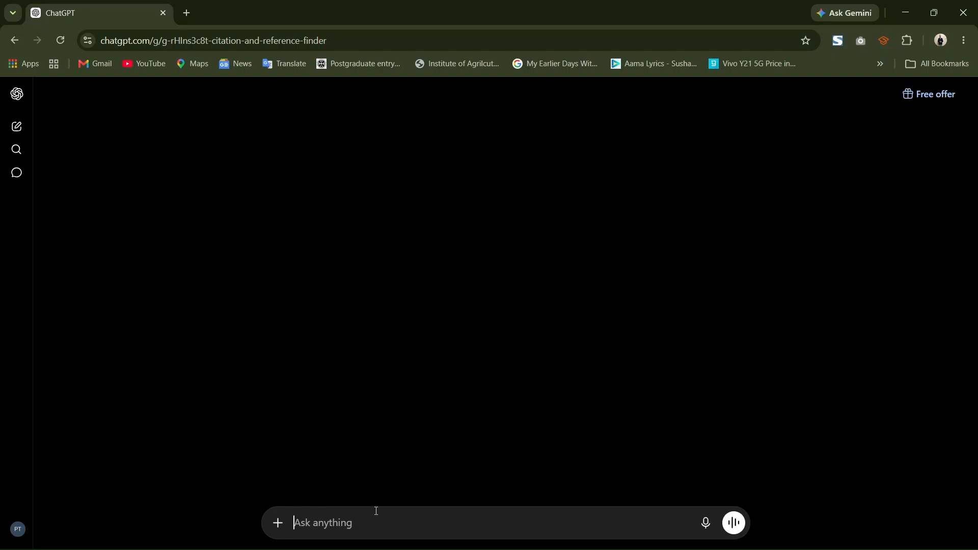
Submit the copied sentence "inflation and unemployment are inversely related" to the Citation and Reference Finder and select the first AMA citation's title up to "United Kingdom,"
{"action": "key", "text": "ctrl+v"}
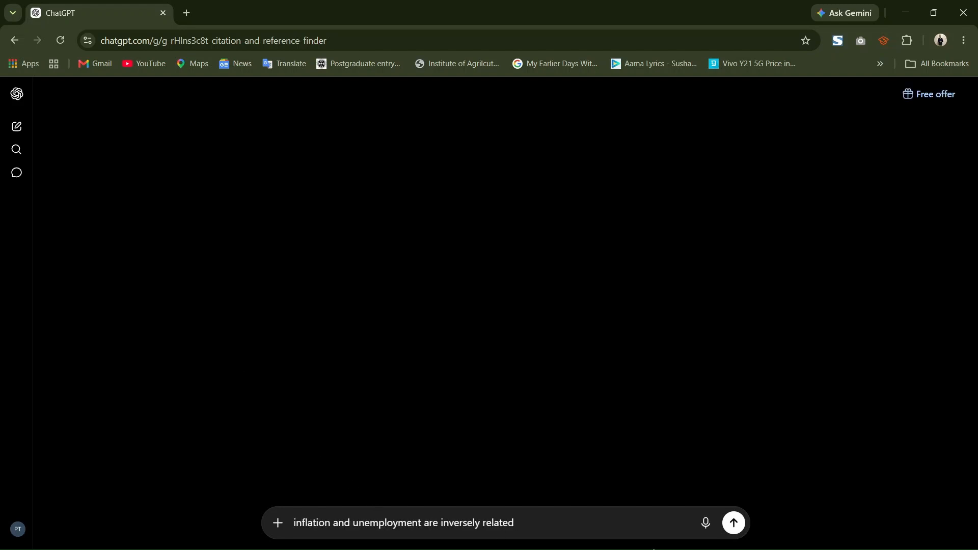
{"action": "left_click", "coordinate": [734, 523]}
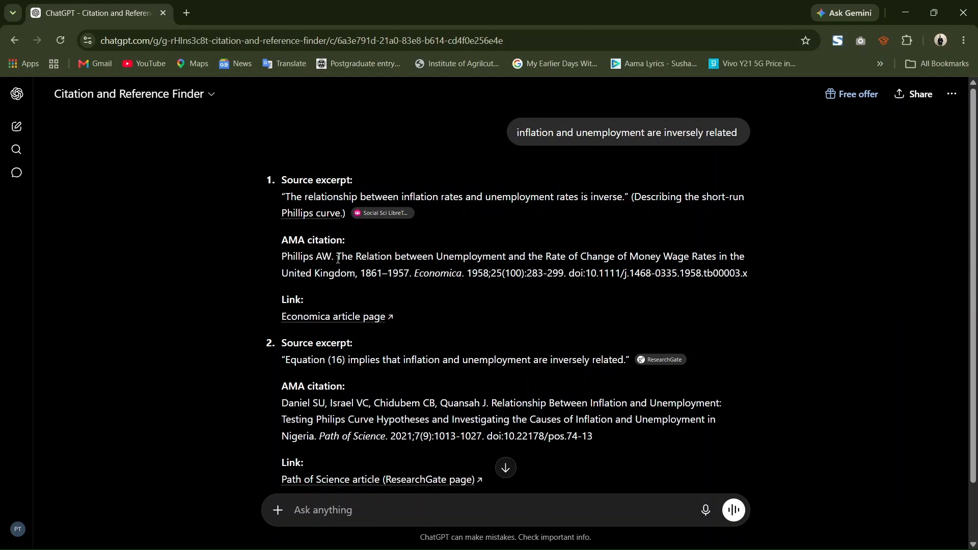
{"action": "left_click_drag", "start_coordinate": [338, 259], "coordinate": [359, 278]}
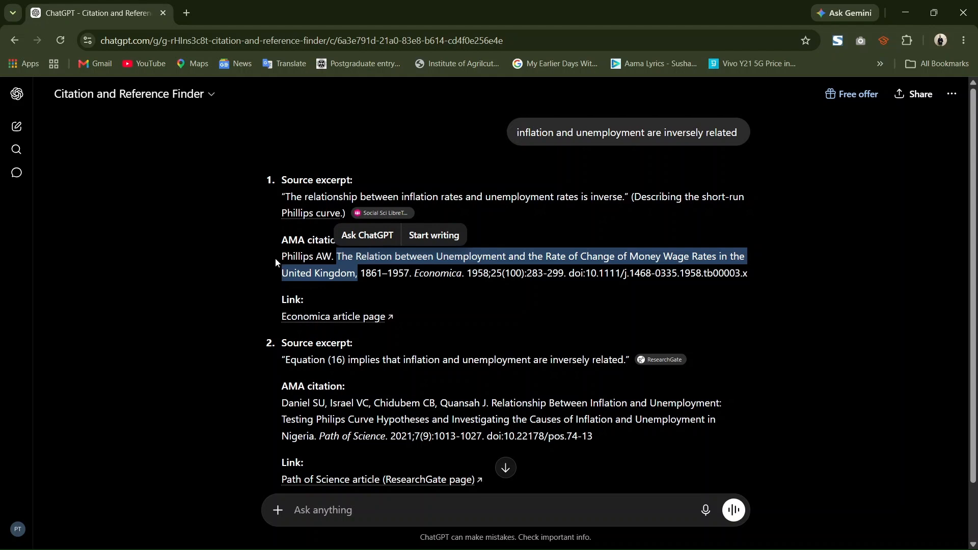
Open Google Scholar in a new tab and search for the copied title "The Relation between Unemployment and the Rate of Change of Money Wage Rates"
{"action": "left_click", "coordinate": [185, 14]}
{"action": "type", "text": "go"}
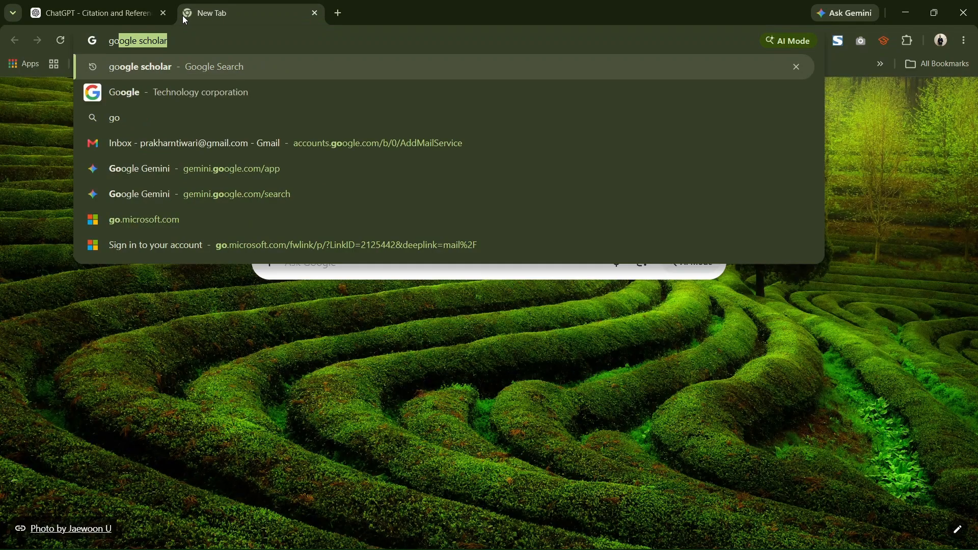
{"action": "key", "text": "Return"}
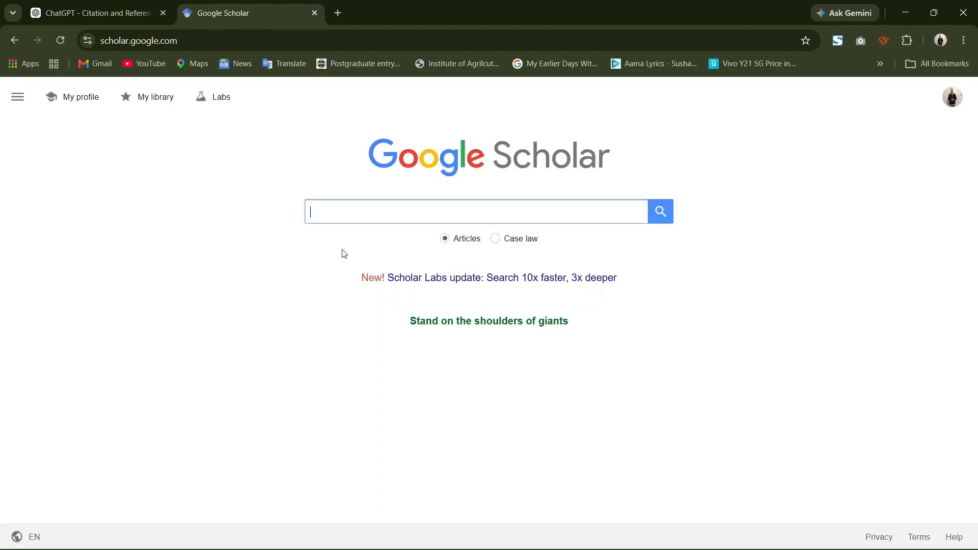
{"action": "key", "text": "ctrl+v"}
{"action": "key", "text": "Return"}
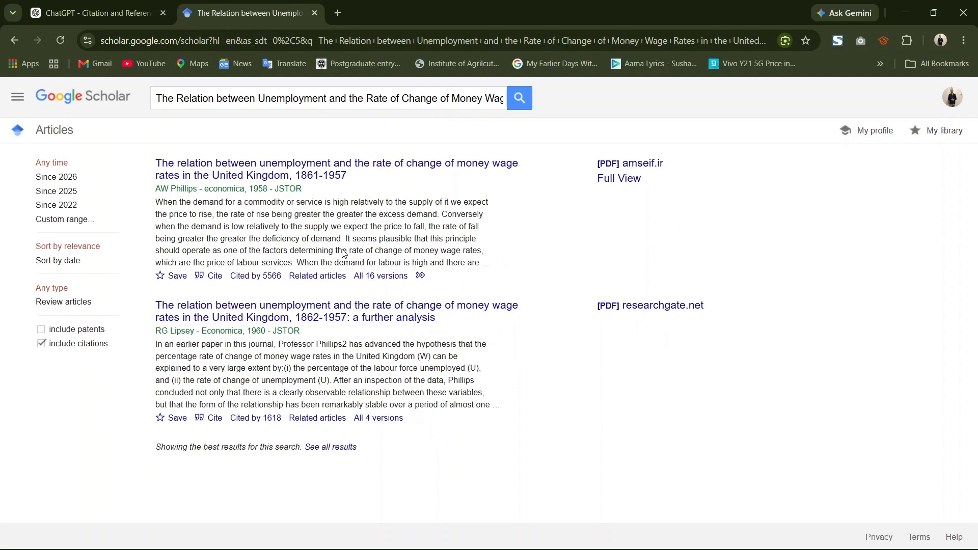
{"action": "left_click", "coordinate": [115, 7]}
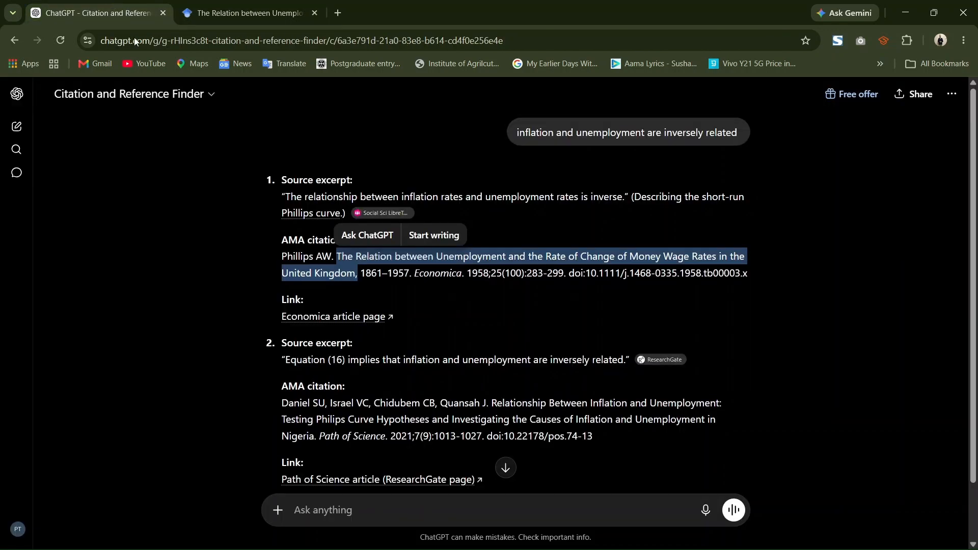
{"action": "left_click", "coordinate": [250, 13]}
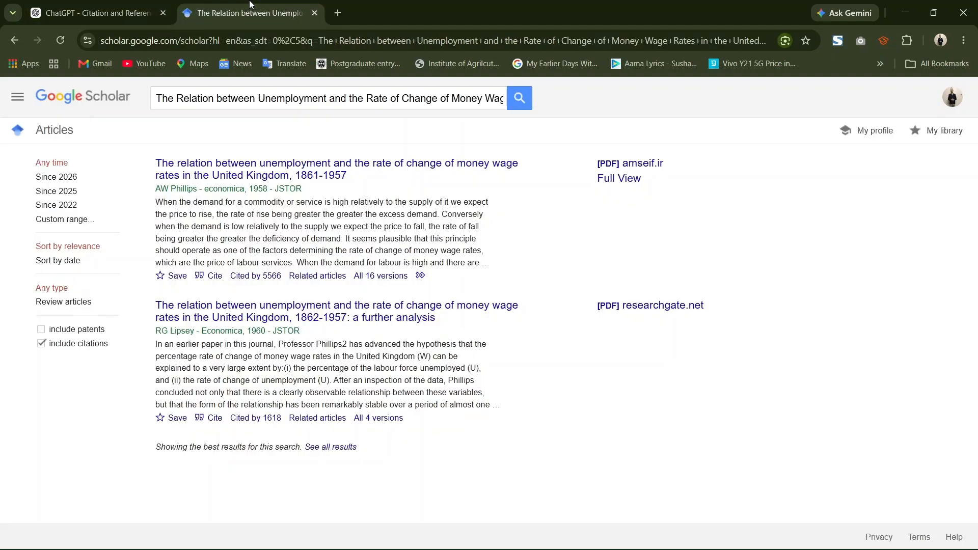
Download the first result's EndNote citation, import scholar (91).enw from Downloads into the EndNote library, and switch to the Word document
{"action": "left_click", "coordinate": [215, 276]}
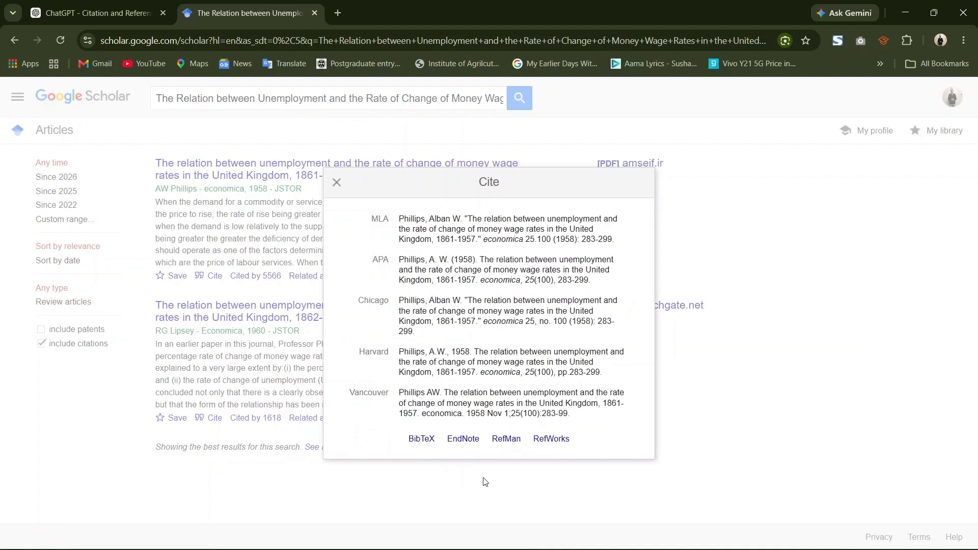
{"action": "left_click", "coordinate": [459, 446]}
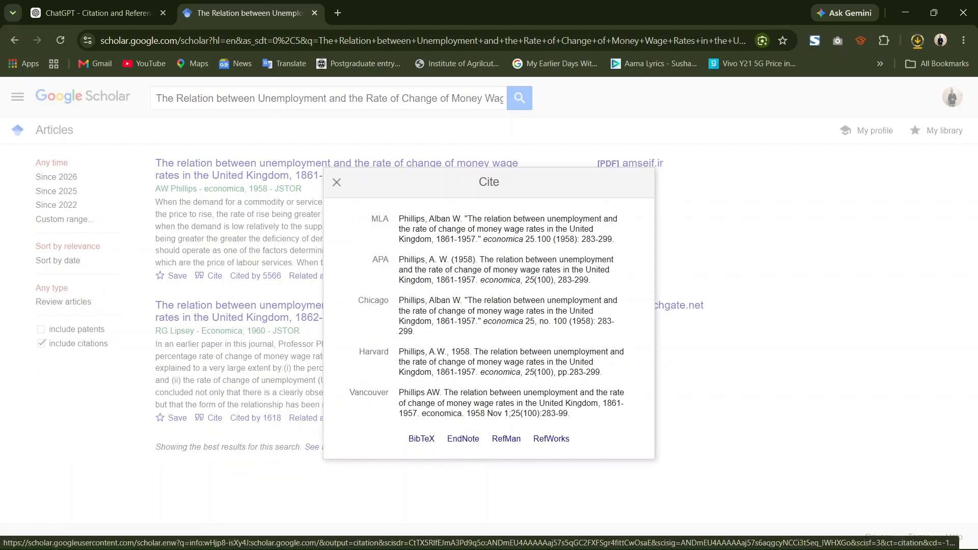
{"action": "left_click", "coordinate": [434, 539]}
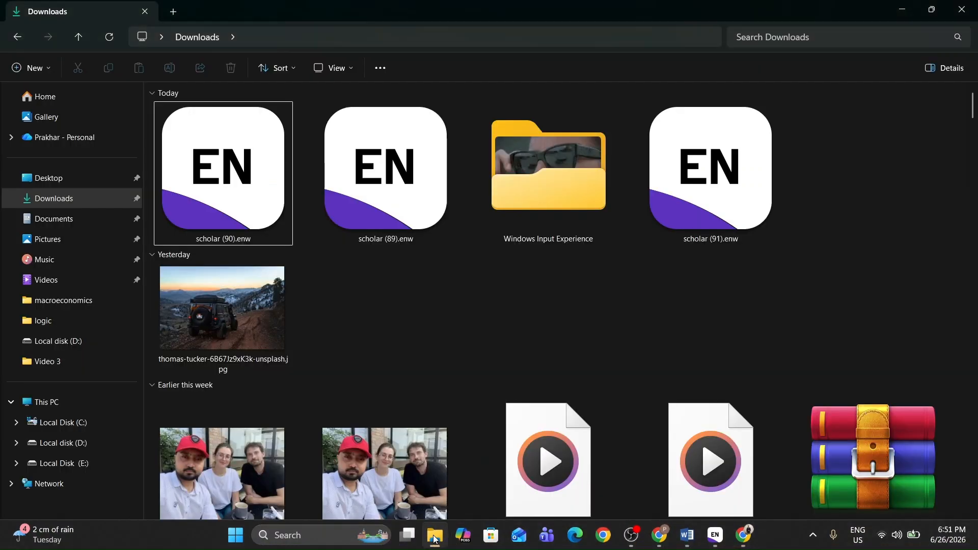
{"action": "double_click", "coordinate": [673, 203]}
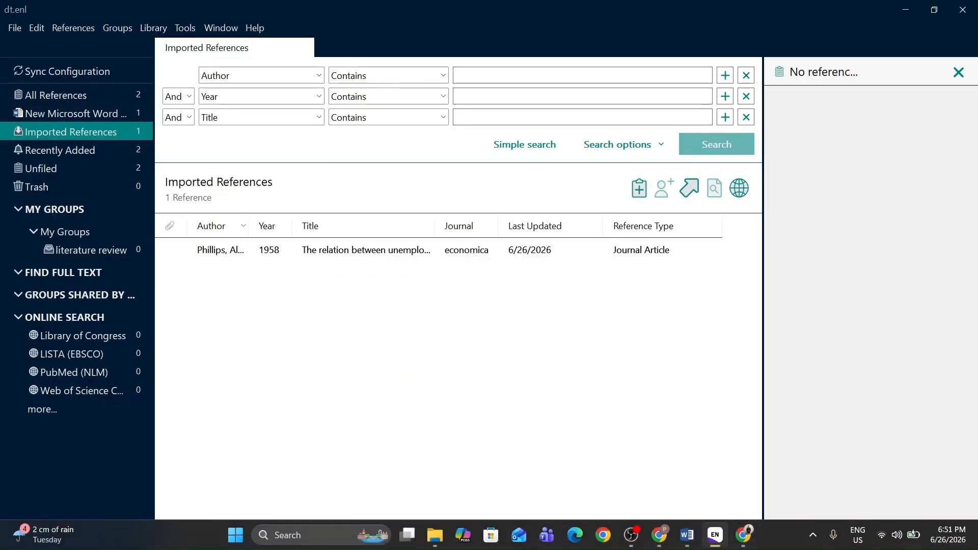
{"action": "mouse_move", "coordinate": [684, 540]}
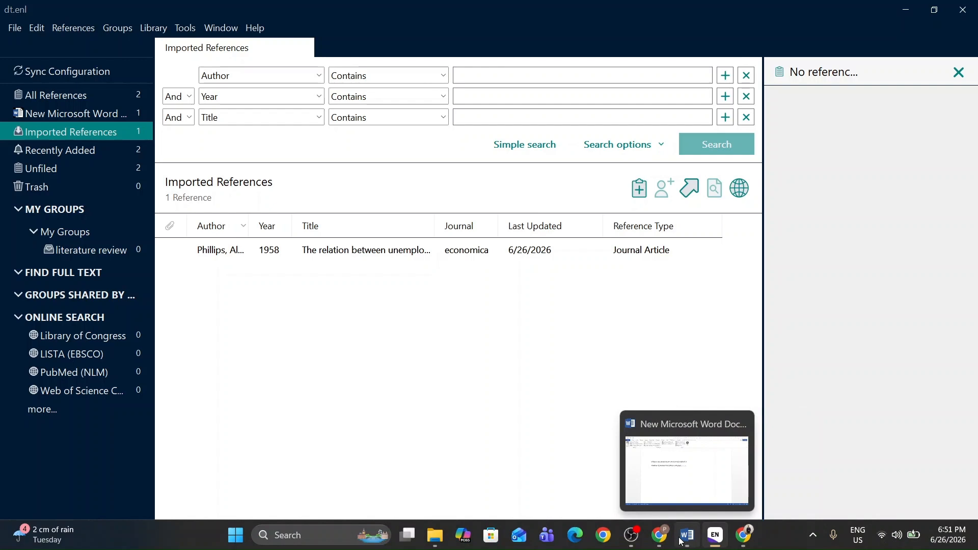
{"action": "left_click", "coordinate": [688, 498]}
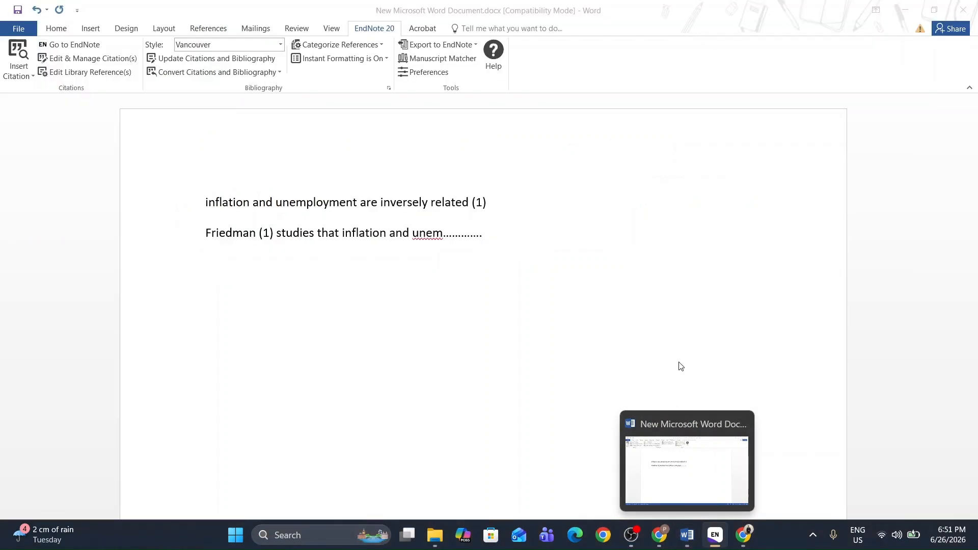